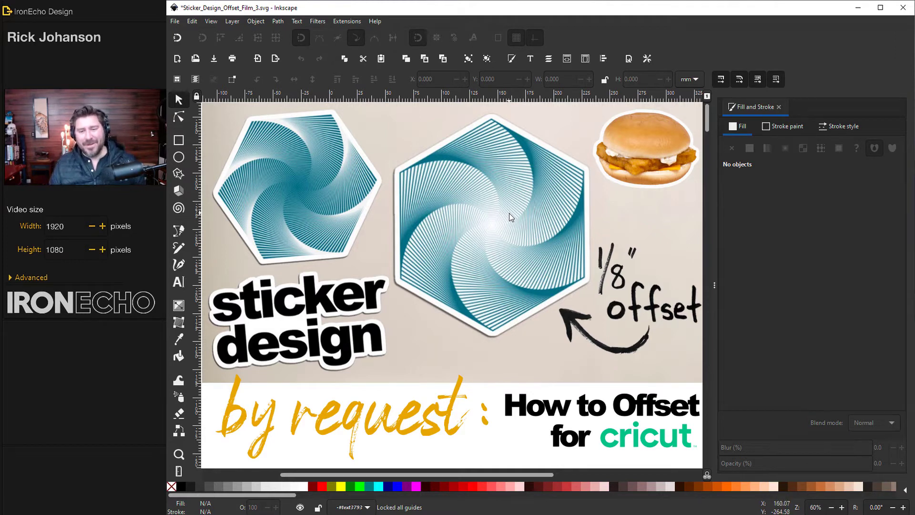
Step: Look through the document from the sticker examples past the A4 template to the "3 Easy Methods" heading
scroll(510, 217, "down", 10)
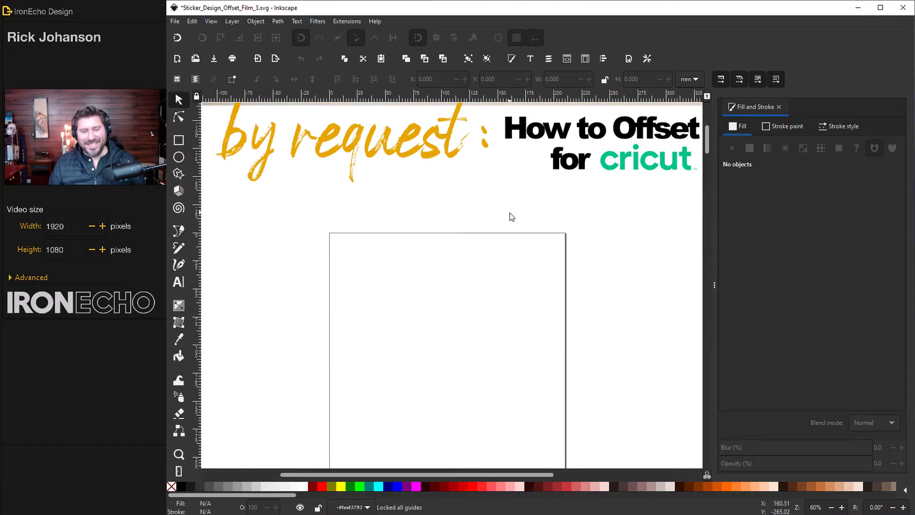
scroll(512, 216, "down", 2)
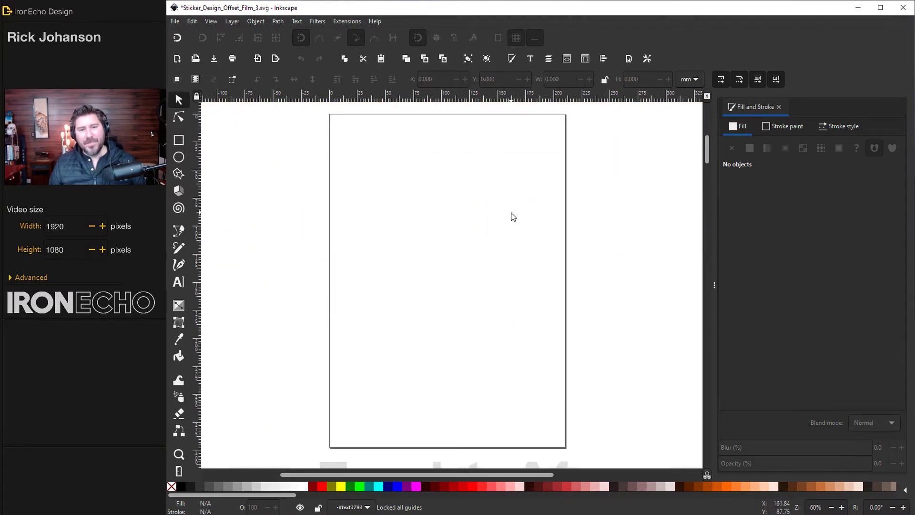
scroll(513, 216, "down", 4)
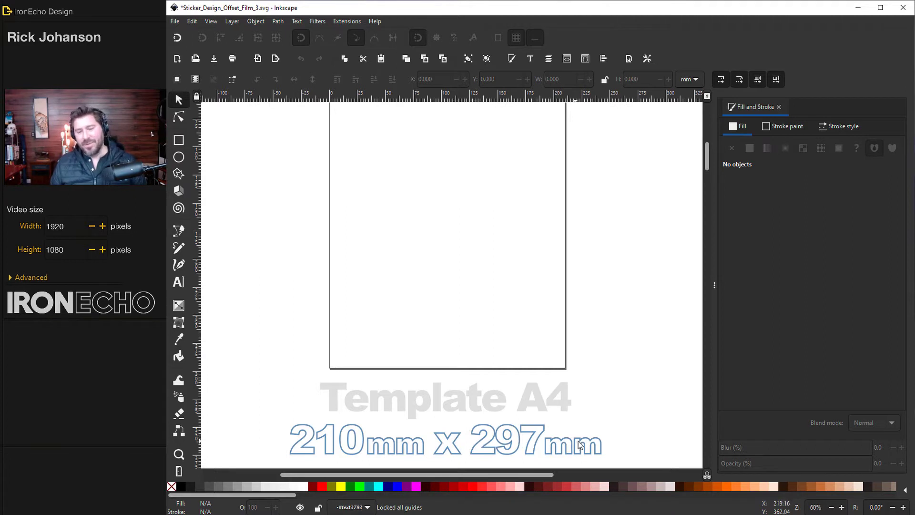
scroll(437, 349, "up", 2)
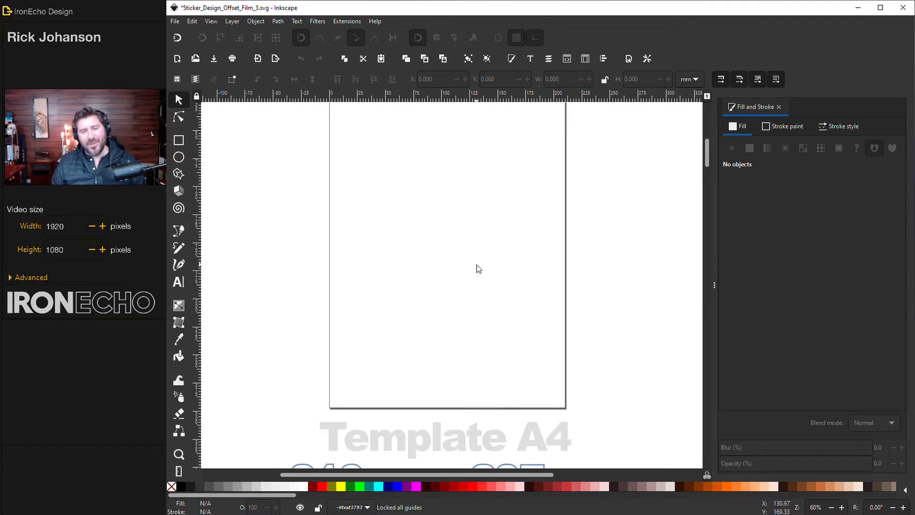
scroll(477, 266, "down", 6)
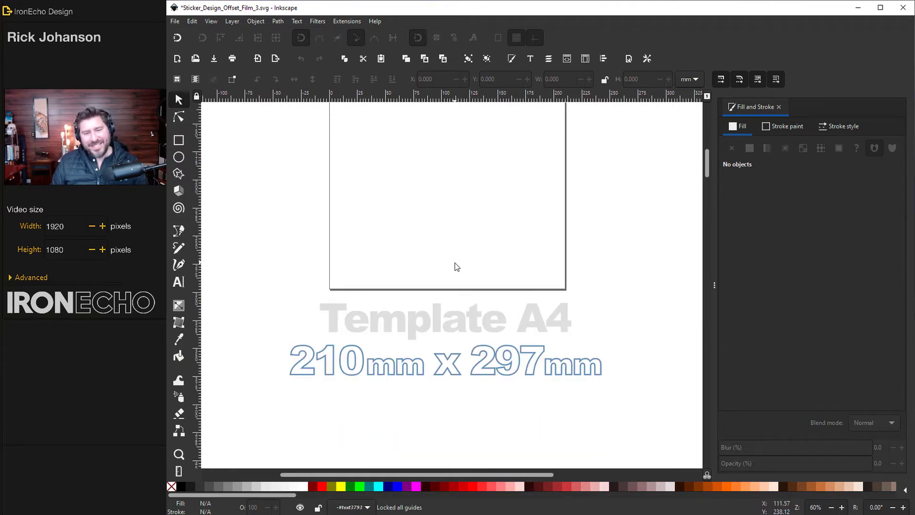
scroll(449, 266, "down", 15)
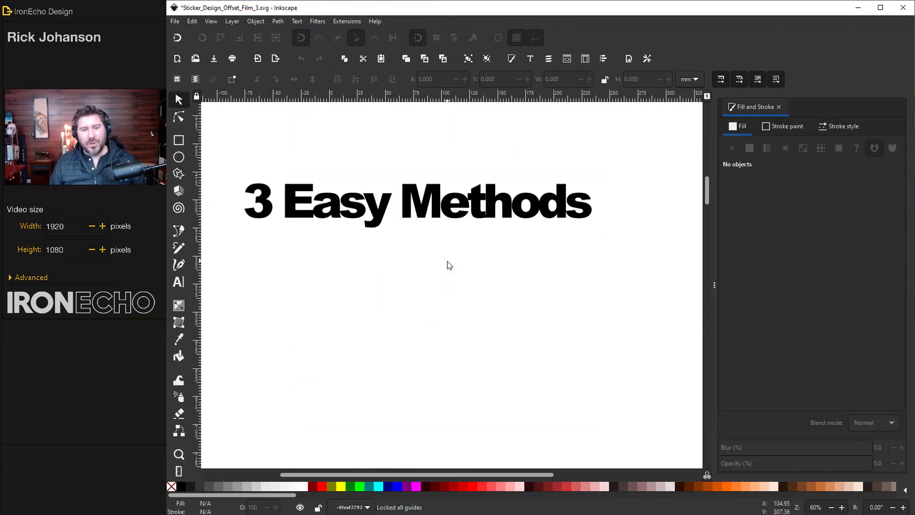
scroll(449, 266, "down", 2)
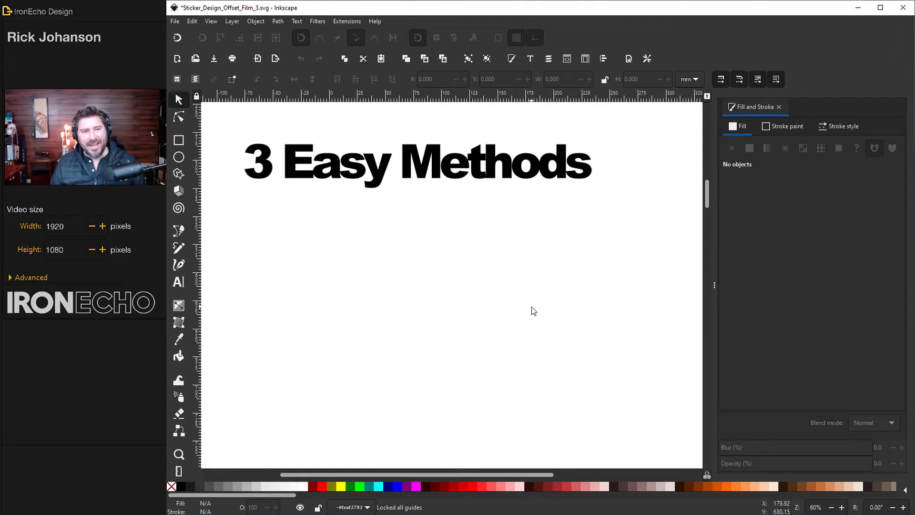
Step: Set the document's background color to light grey, dedede, in the document properties and close them
left_click(175, 21)
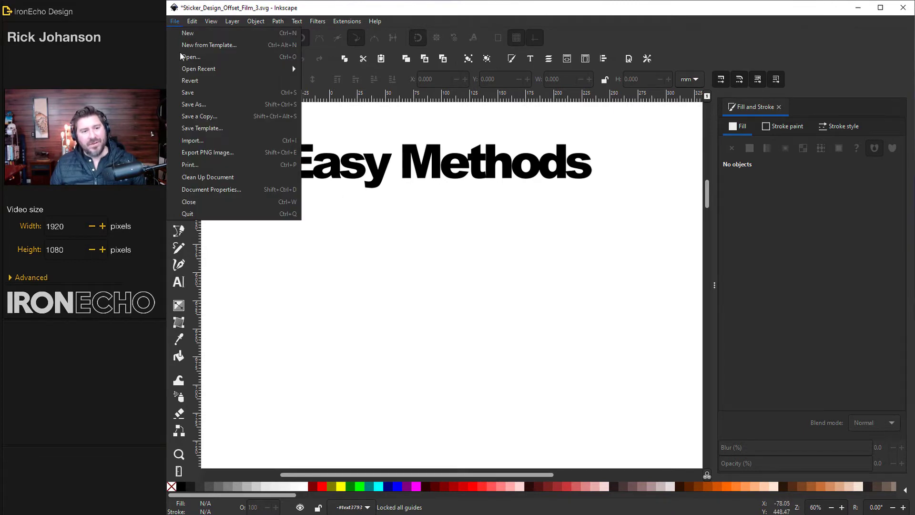
left_click(196, 191)
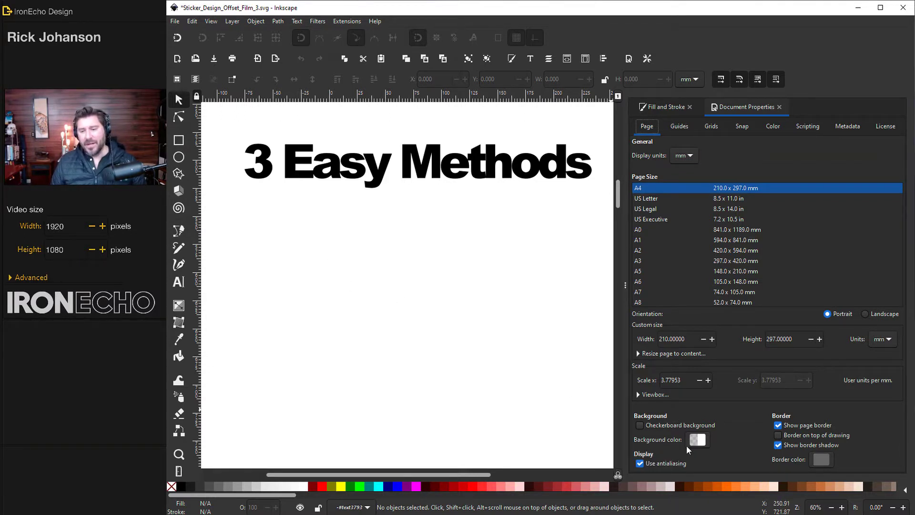
left_click(698, 439)
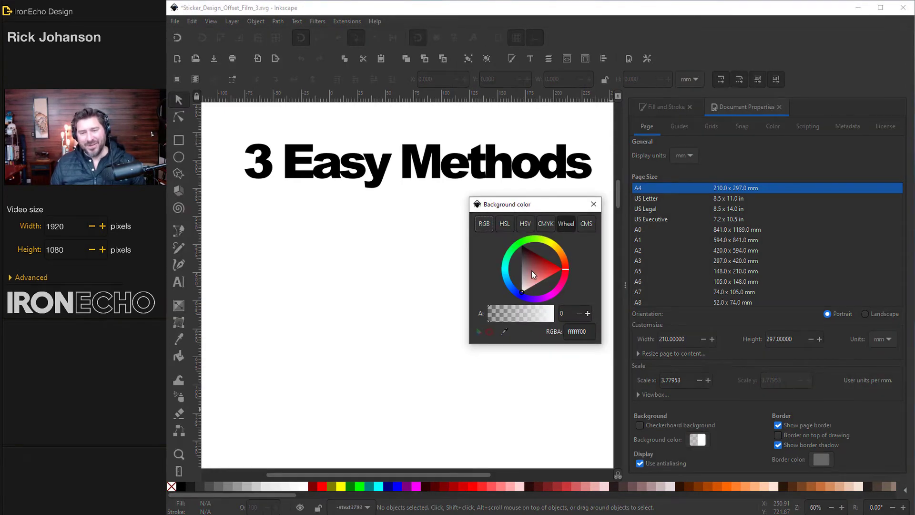
mouse_move(531, 271)
left_mouse_down()
mouse_move(553, 268)
mouse_move(542, 259)
mouse_move(553, 267)
mouse_move(518, 291)
left_mouse_up()
left_click_drag(564, 335, 563, 325)
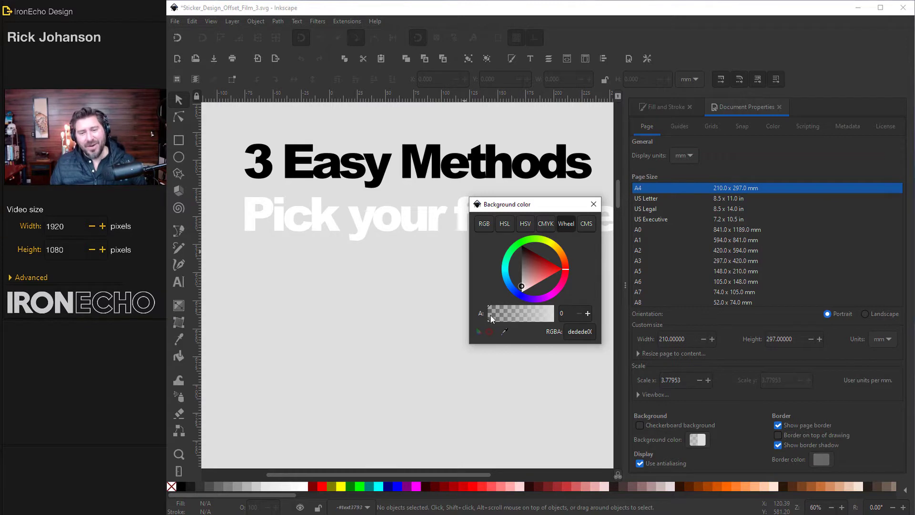
key("Escape")
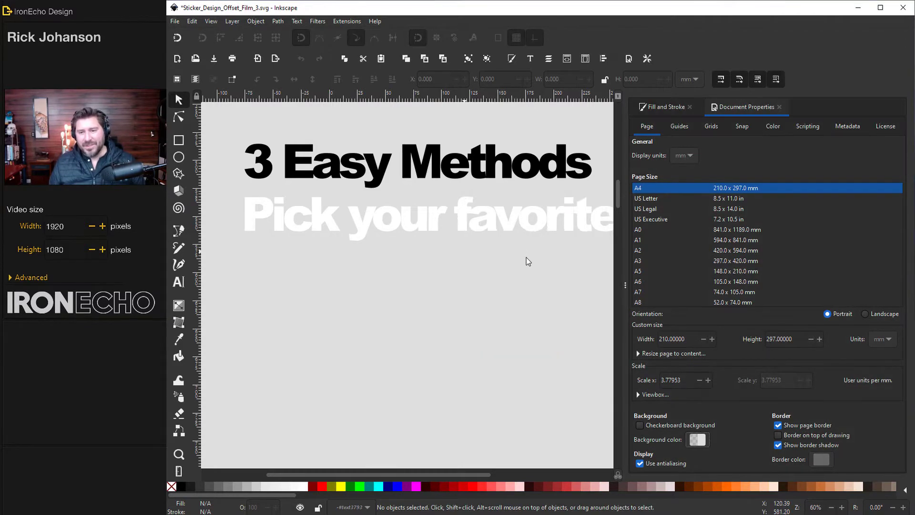
key("ctrl+shift+d")
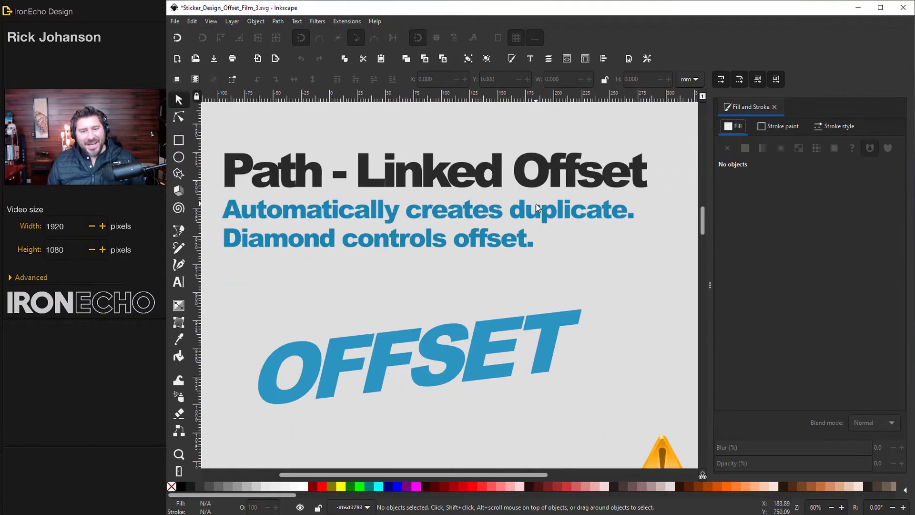
Step: Test that the OFFSET word in the Linked Offset section is editable text by inserting trial letters and deleting them
scroll(537, 208, "down", 2)
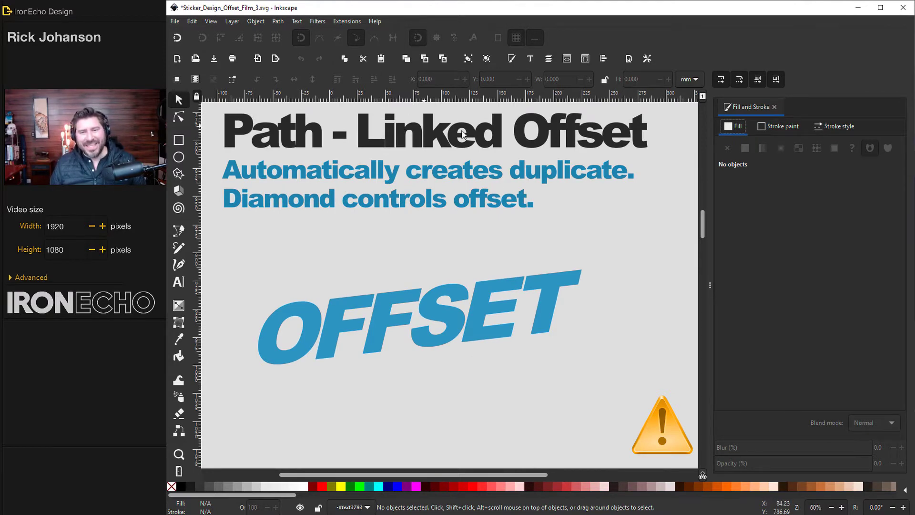
left_click(350, 319)
double_click(392, 317)
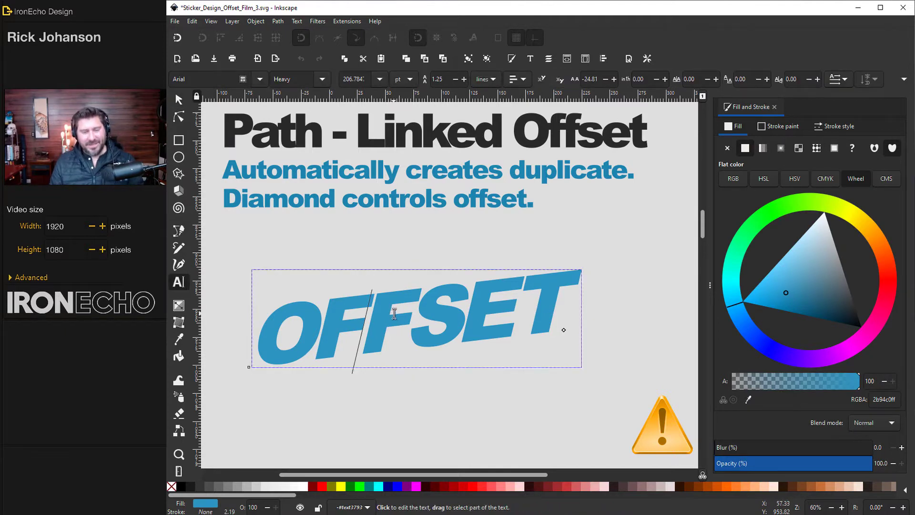
type("fad")
key("BackSpace")
key("BackSpace")
key("BackSpace")
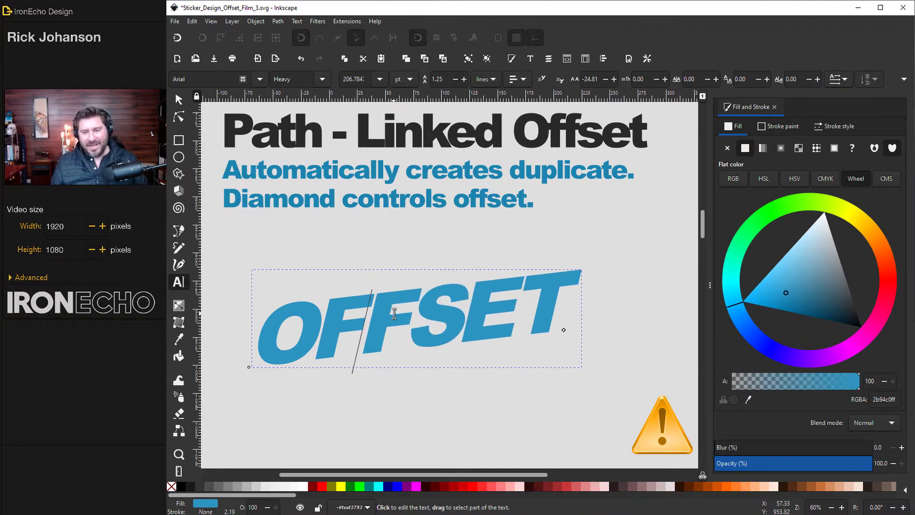
left_click(179, 100)
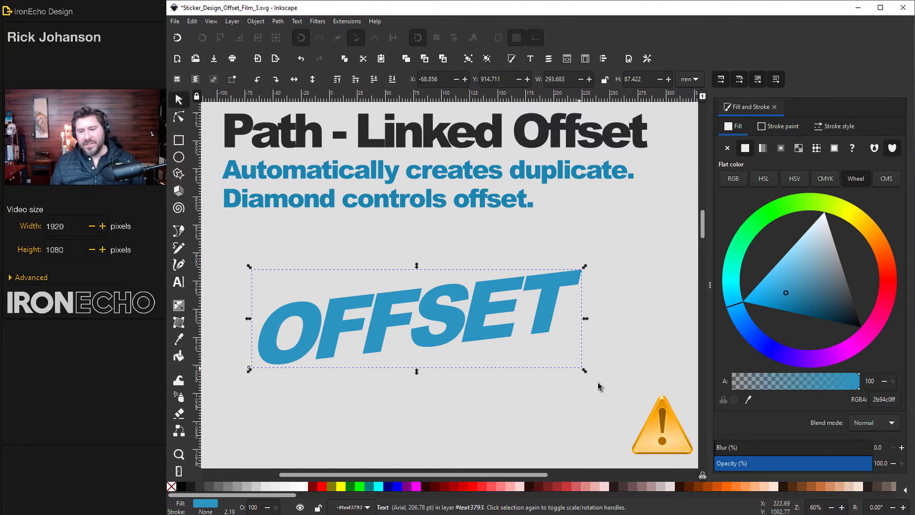
Step: Move the warning note group fully into view beneath the OFFSET text, and convert that text with Object to Path
left_click_drag(625, 420, 399, 413)
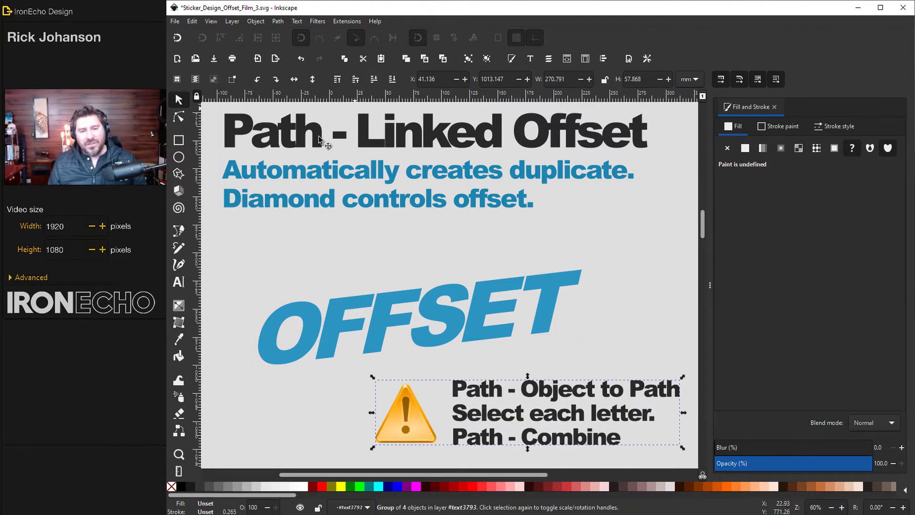
left_click(387, 332)
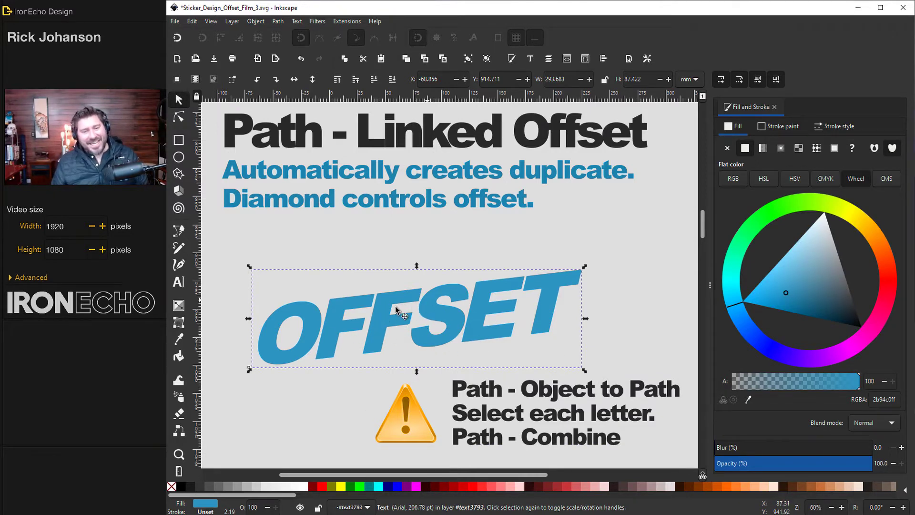
left_click(278, 23)
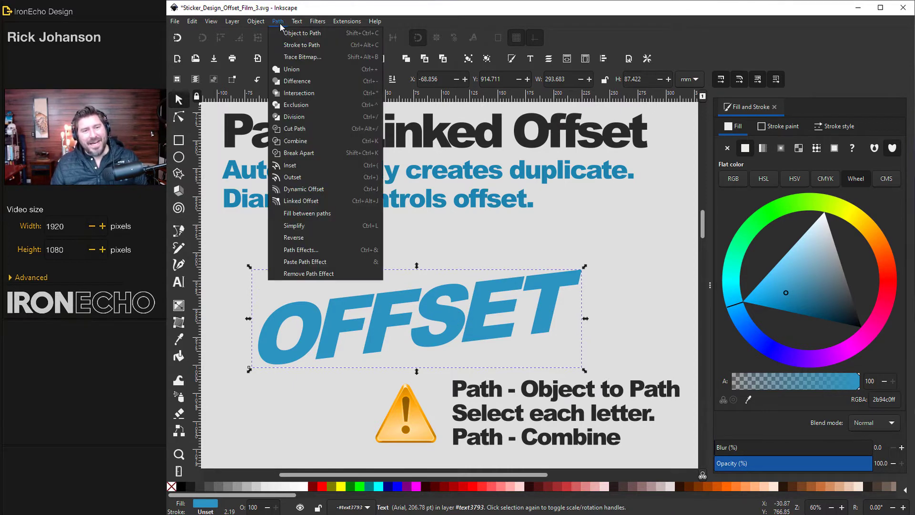
left_click(289, 32)
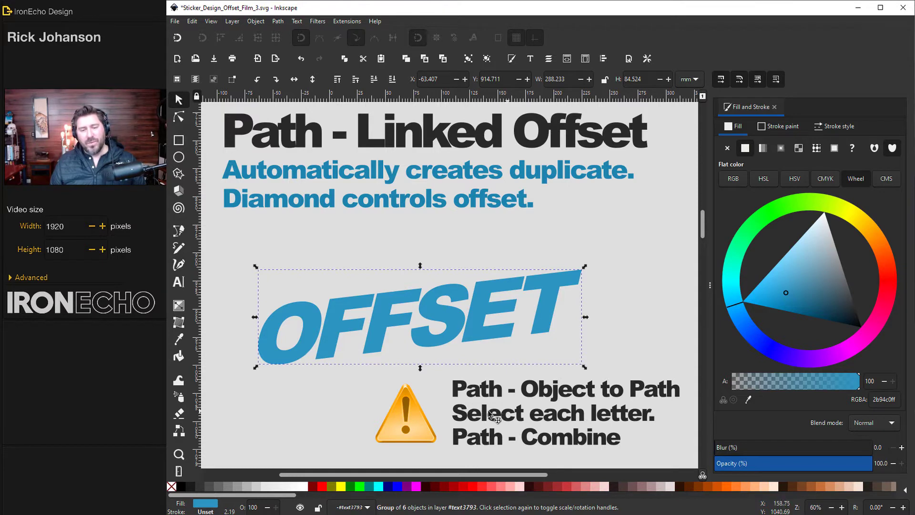
left_click(480, 267)
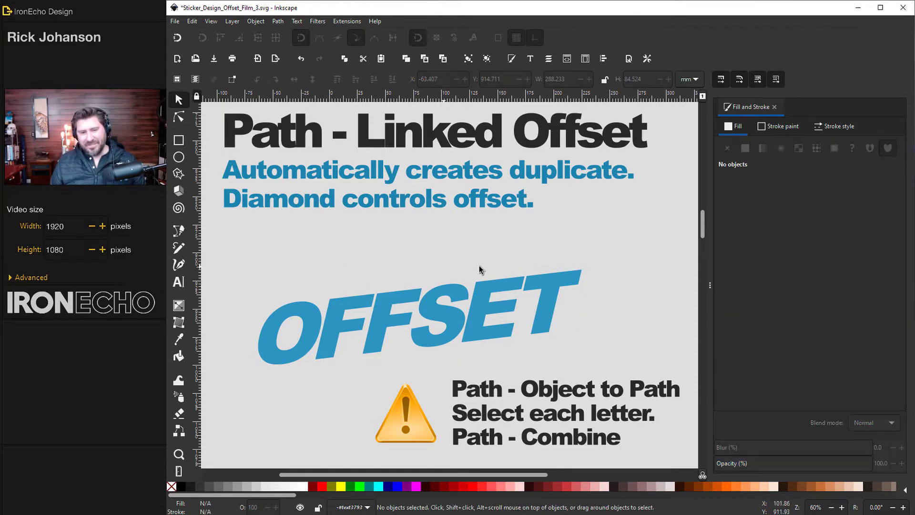
Step: Select all six letter paths inside the OFFSET group and combine them into a single path
double_click(309, 318)
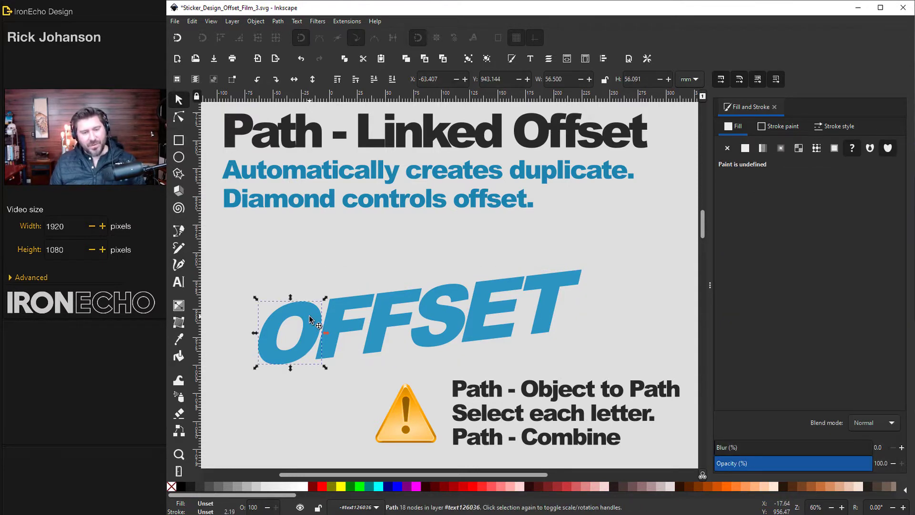
left_click(344, 313, "shift")
left_click(370, 315, "shift")
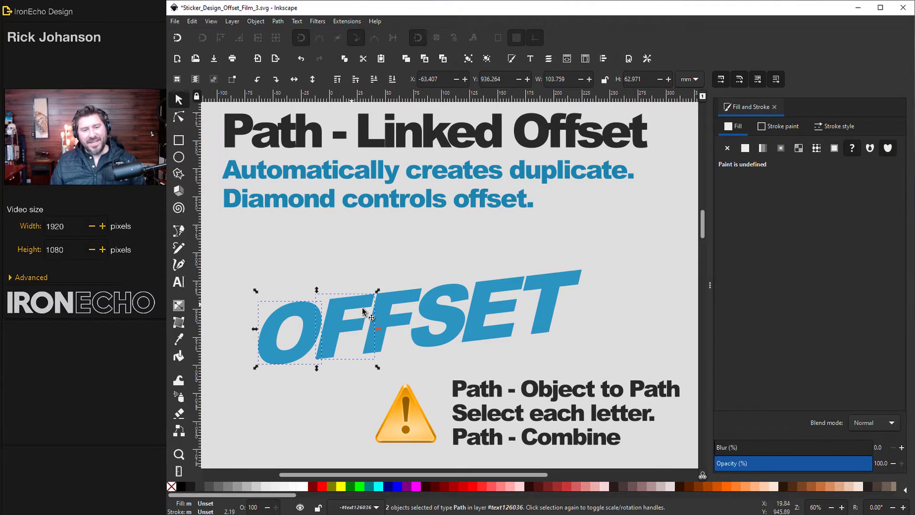
left_click(455, 307, "shift")
left_click(498, 295, "shift")
left_click(544, 297, "shift")
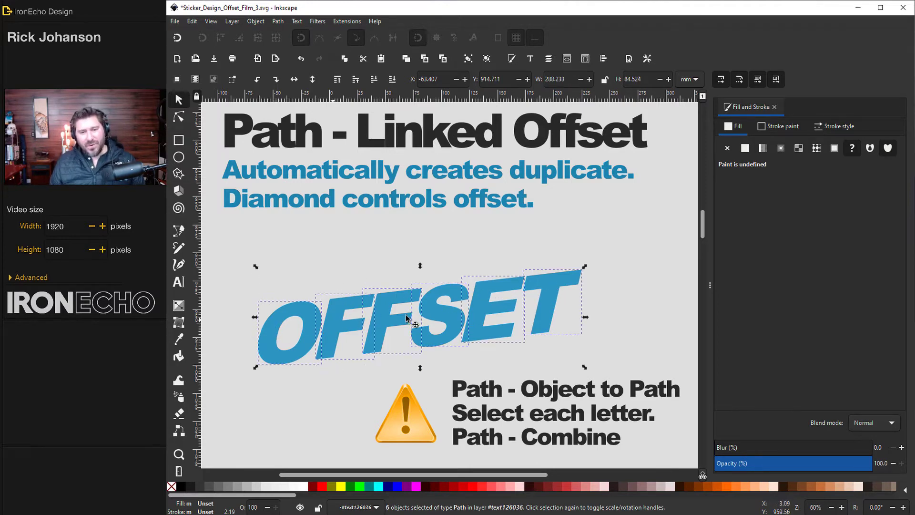
left_click(278, 22)
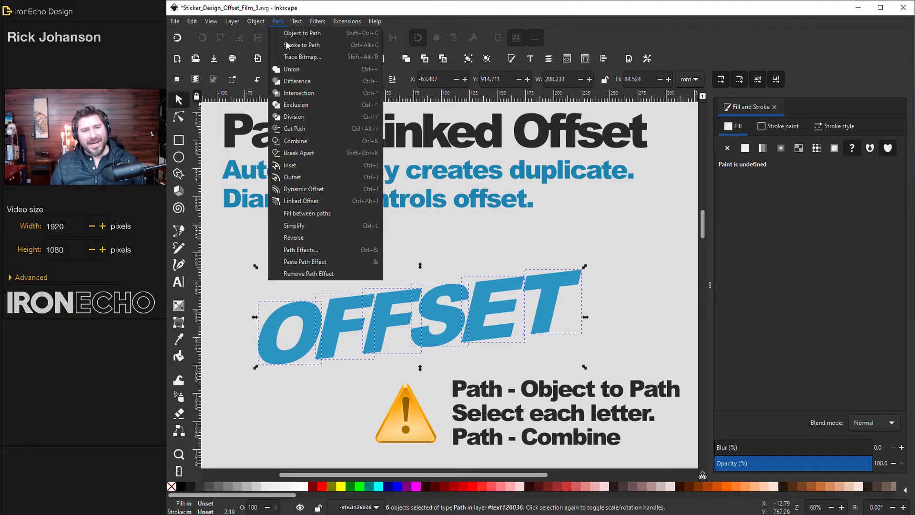
left_click(295, 141)
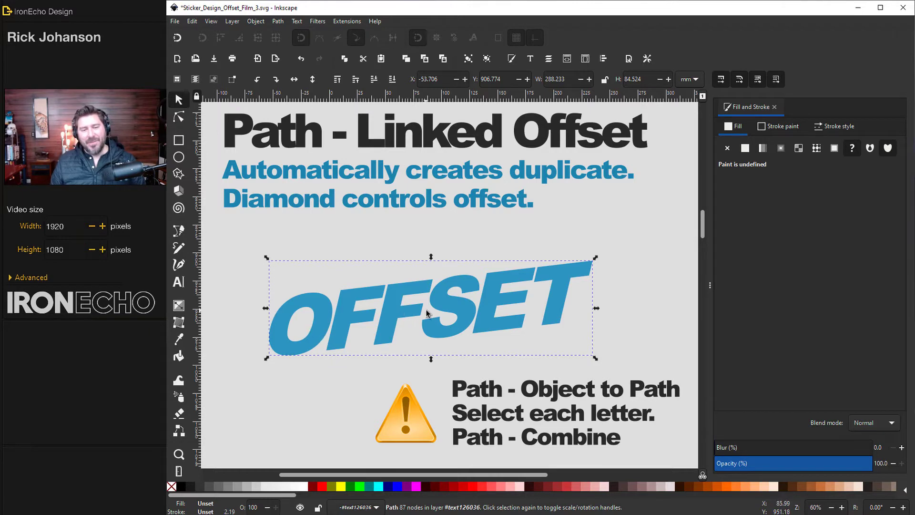
Step: Create a linked offset of the combined OFFSET path and expand it slightly beyond the letters
left_click(281, 21)
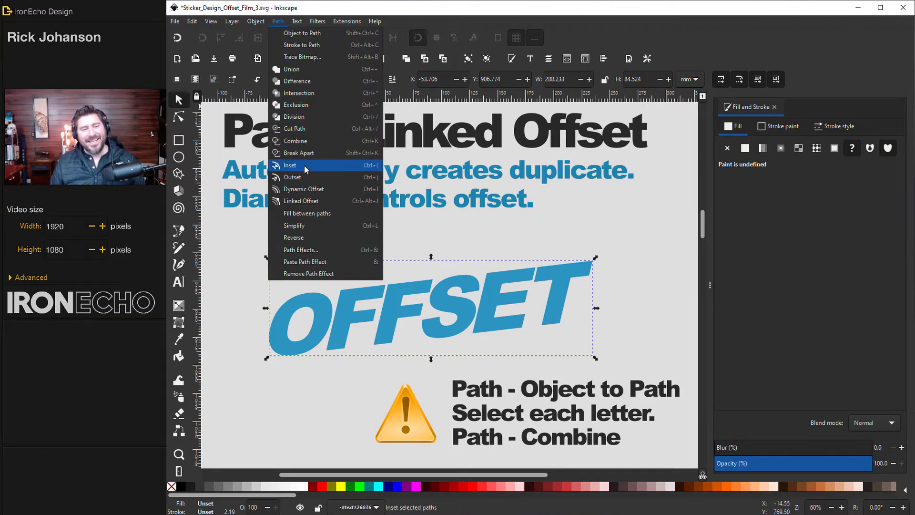
left_click(303, 202)
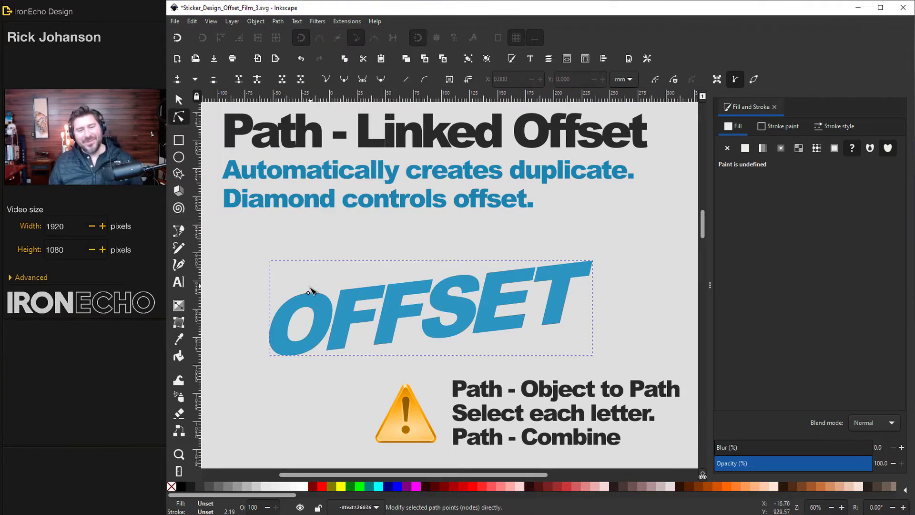
left_click_drag(310, 291, 309, 290)
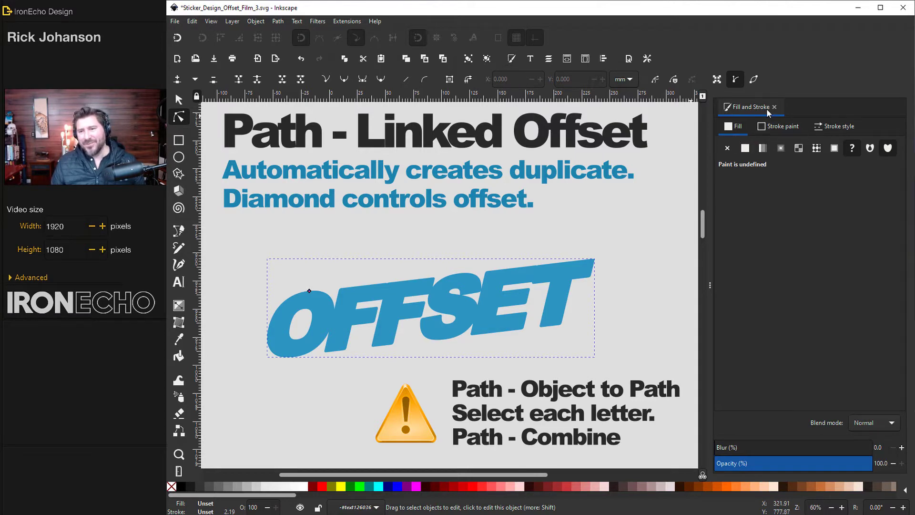
Step: Give the linked offset a flat white fill, ffffffff, and adjust its offset distance to form a border around the letters
left_click(745, 148)
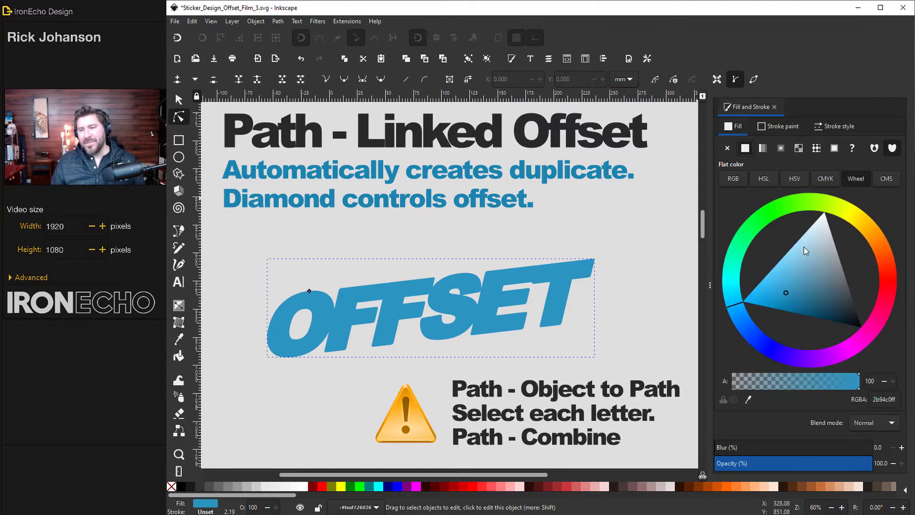
left_click_drag(814, 231, 835, 197)
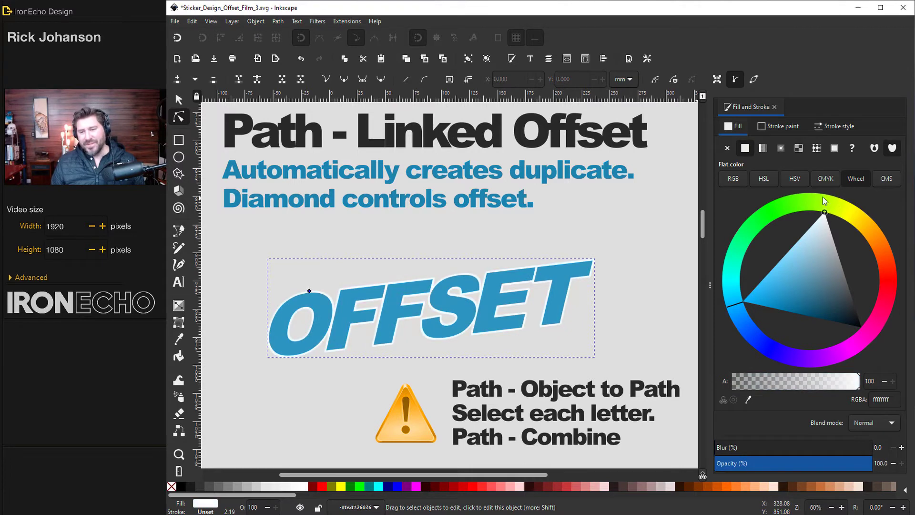
mouse_move(309, 290)
left_mouse_down()
mouse_move(321, 259)
mouse_move(319, 286)
left_mouse_up()
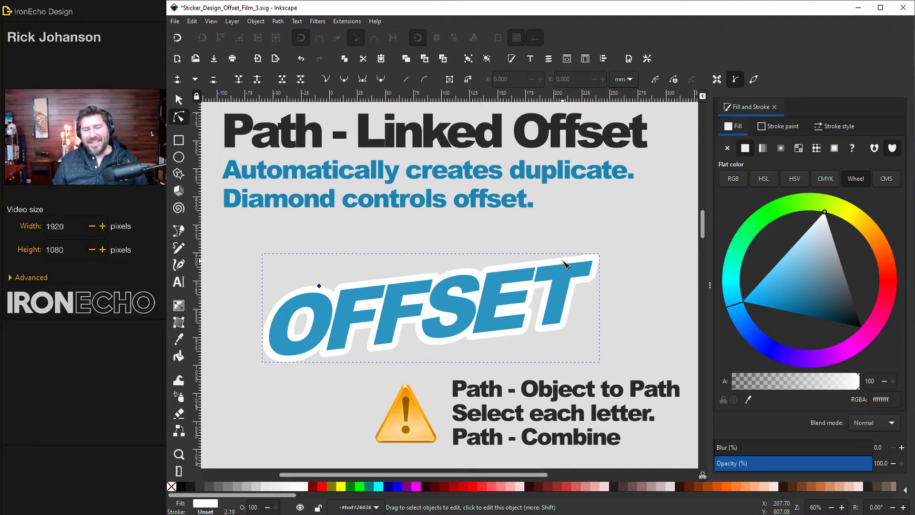
left_click_drag(319, 286, 322, 291)
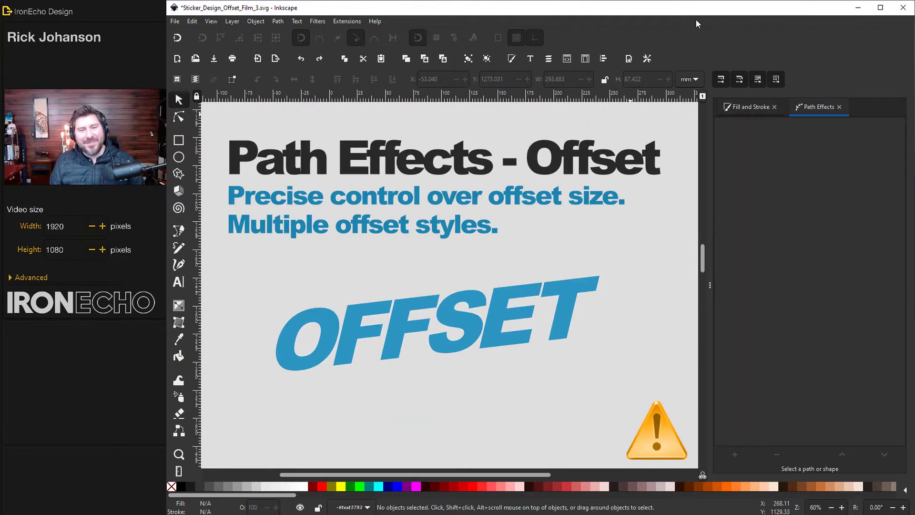
Step: Move the warning note group beneath the OFFSET lettering so its Object to Path and Combine instructions show
left_click(279, 21)
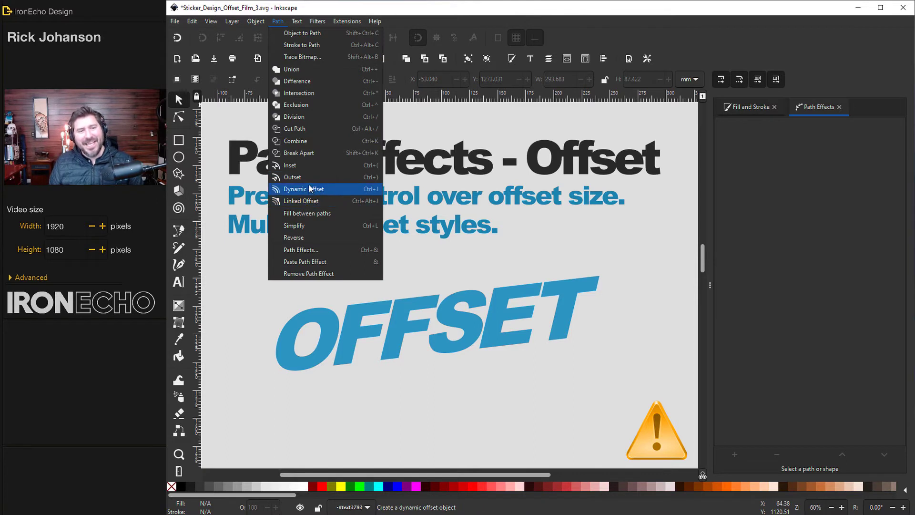
left_click(451, 281)
left_click(521, 329)
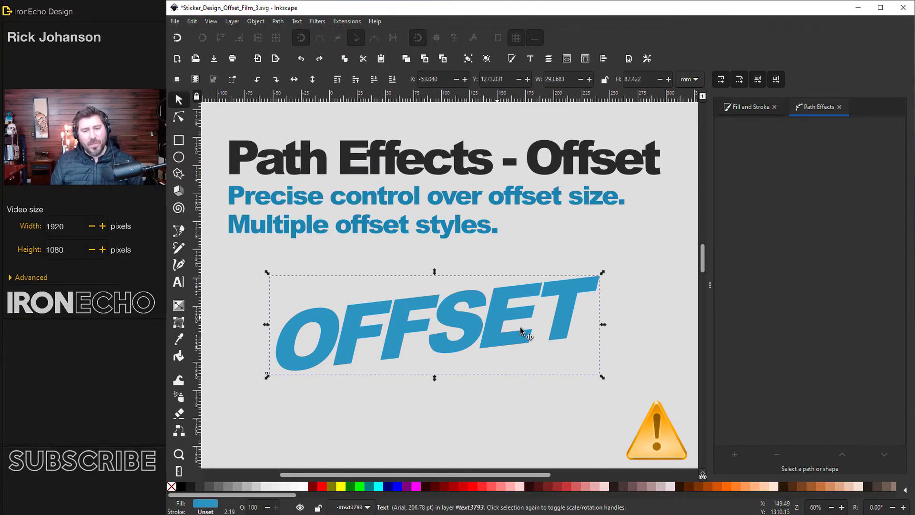
left_click(648, 431)
left_click_drag(648, 431, 386, 419)
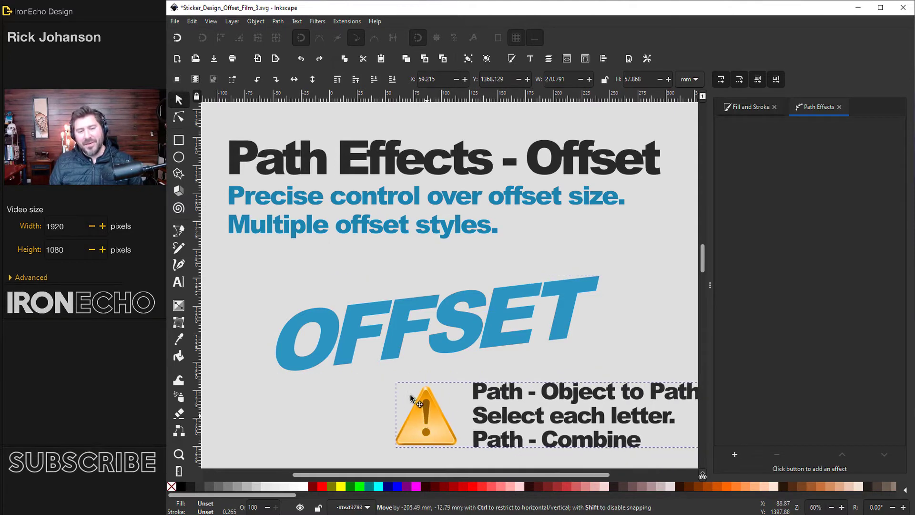
Step: Insert the test letters "fa" into the middle of the OFFSET text and delete them again
double_click(428, 324)
type("fa")
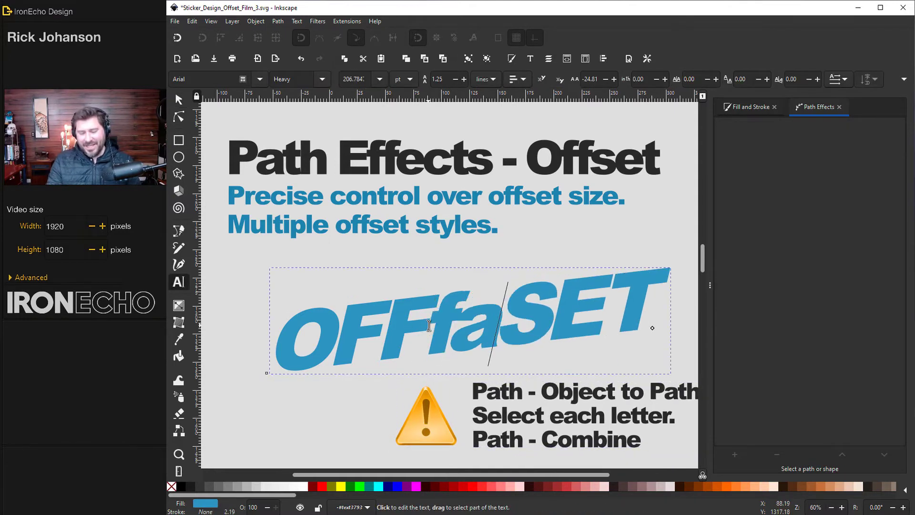
key("BackSpace")
key("BackSpace")
key("F1")
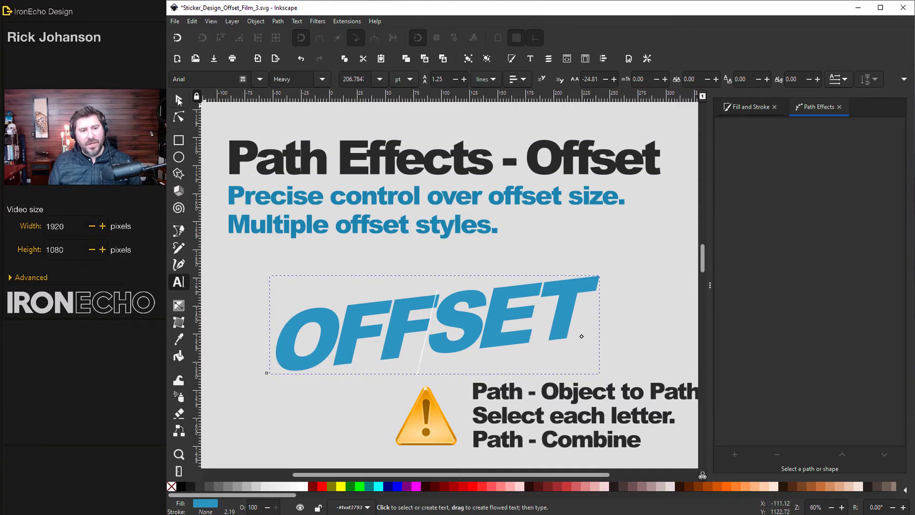
Step: Convert the OFFSET text with Object to Path and clear the selection
left_click(278, 22)
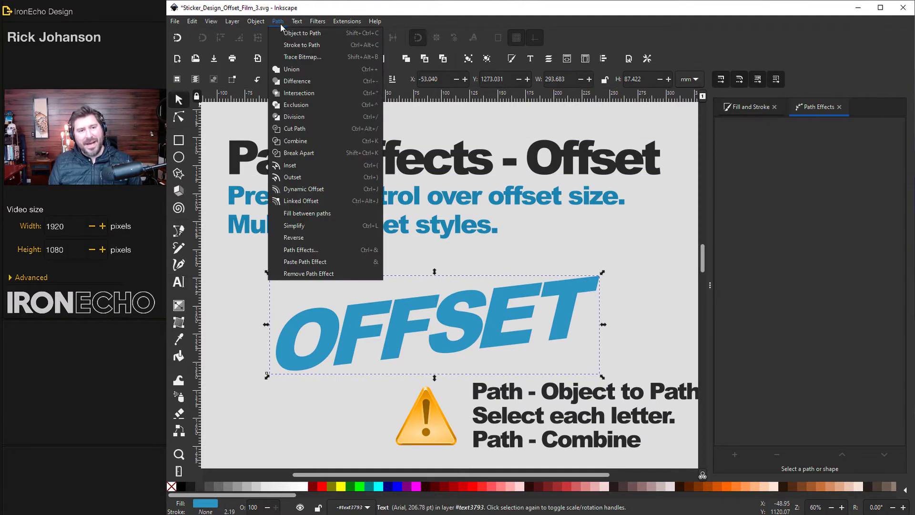
left_click(290, 31)
left_click(579, 264)
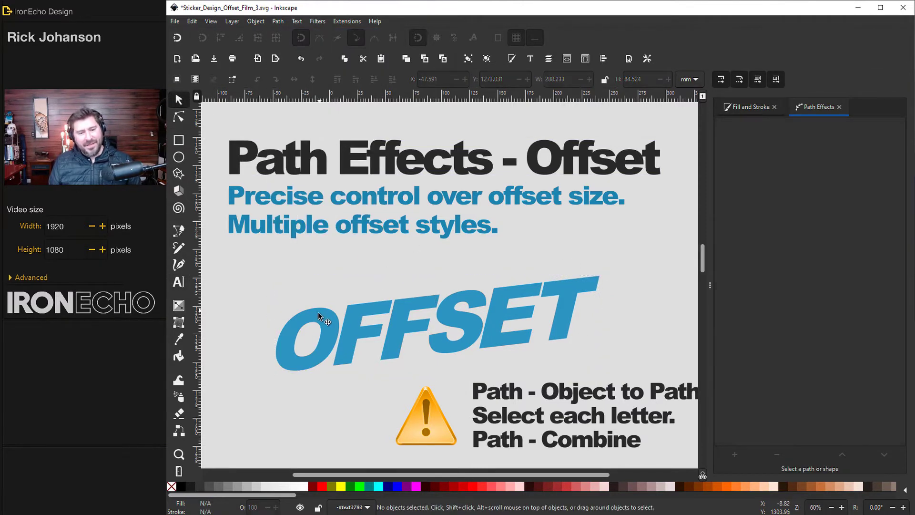
Step: Select all six letter paths inside the OFFSET group and combine them into one path
left_click(326, 321)
double_click(327, 321)
left_click(328, 320)
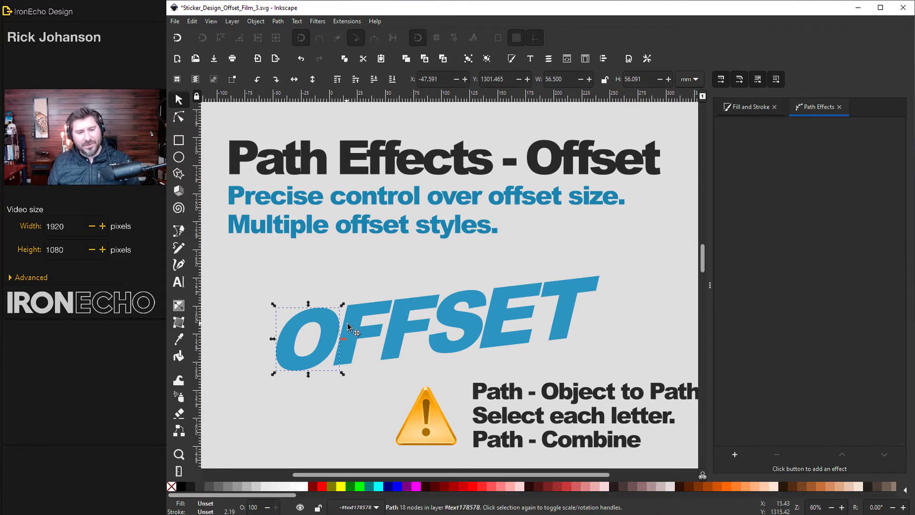
left_click(368, 319, "shift")
left_click(417, 315, "shift")
left_click(460, 312, "shift")
left_click(503, 303, "shift")
left_click(568, 299, "shift")
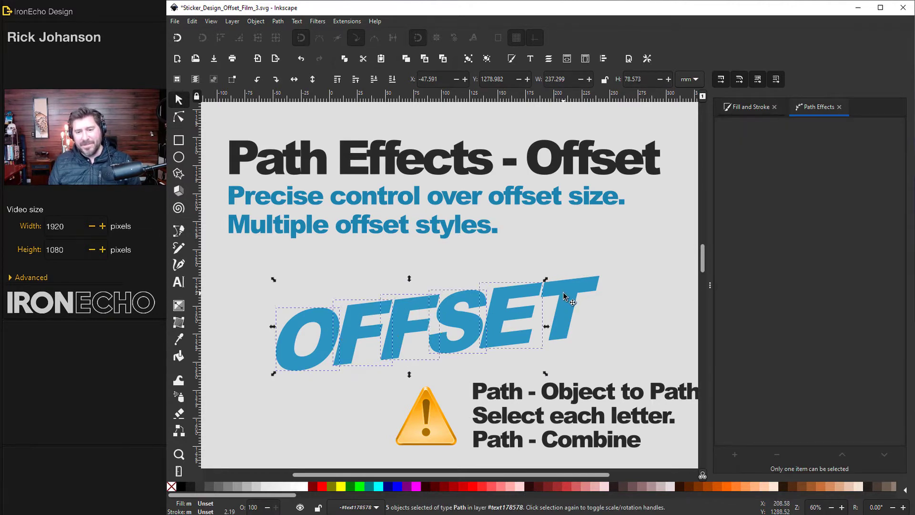
left_click(277, 22)
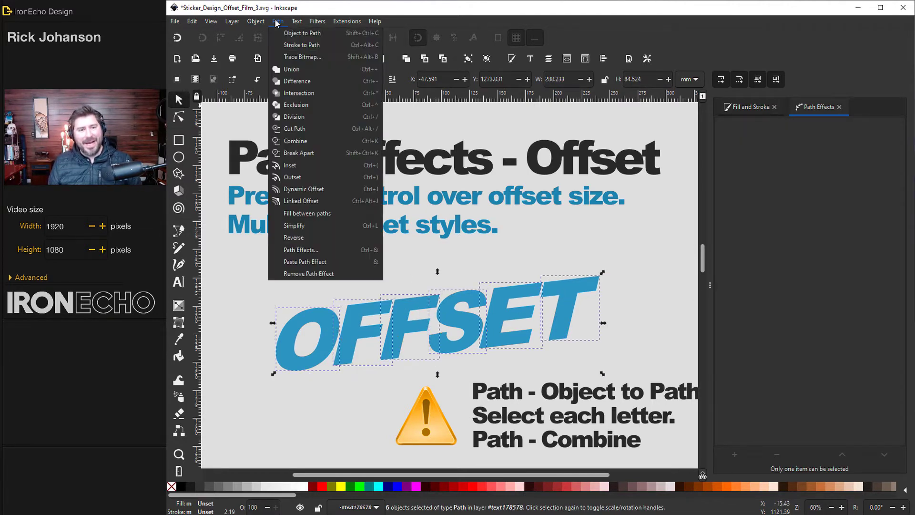
left_click(296, 141)
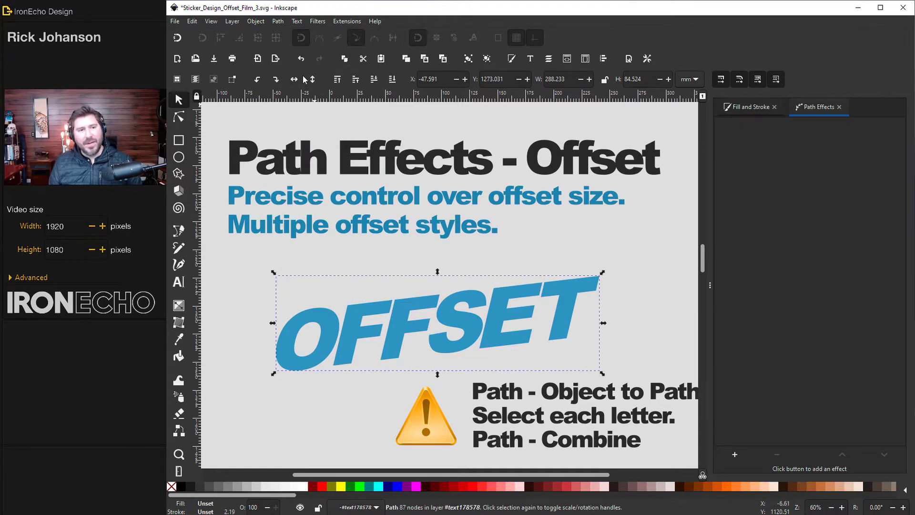
Step: Add the Offset live path effect to the combined OFFSET path
left_click(279, 22)
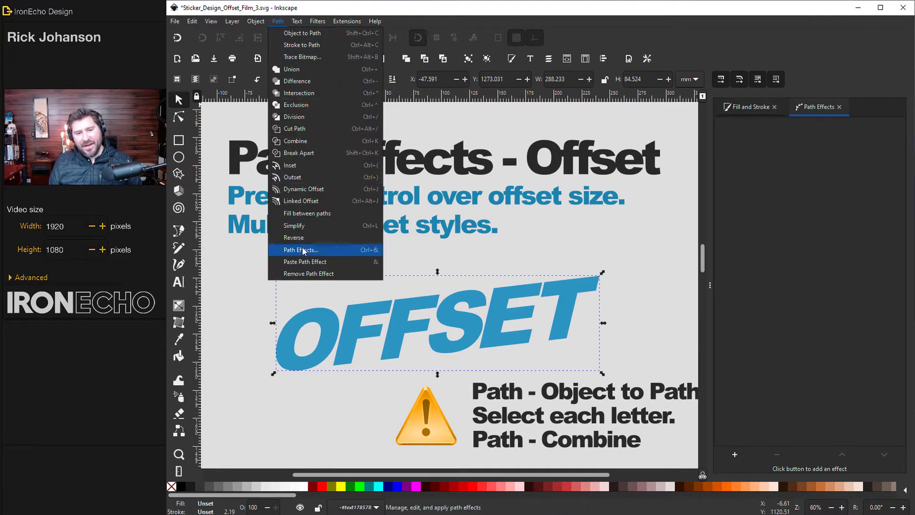
left_click(315, 252)
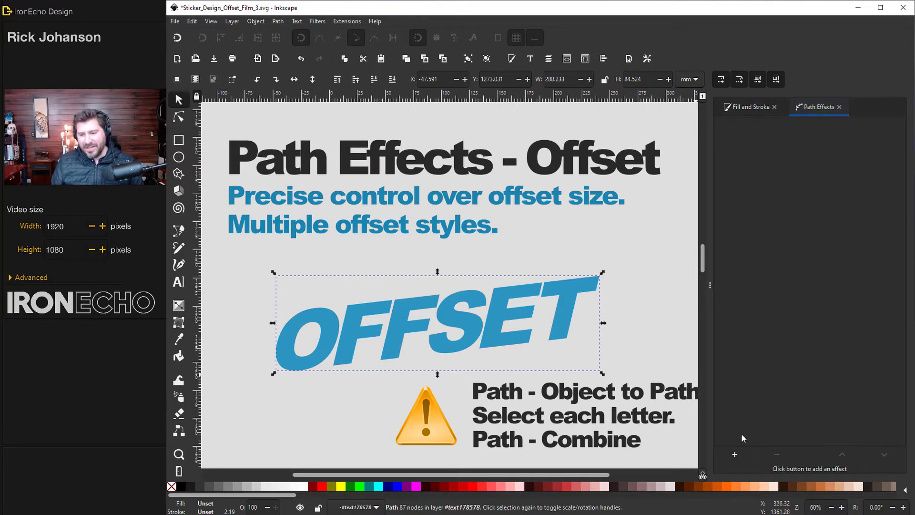
left_click(735, 454)
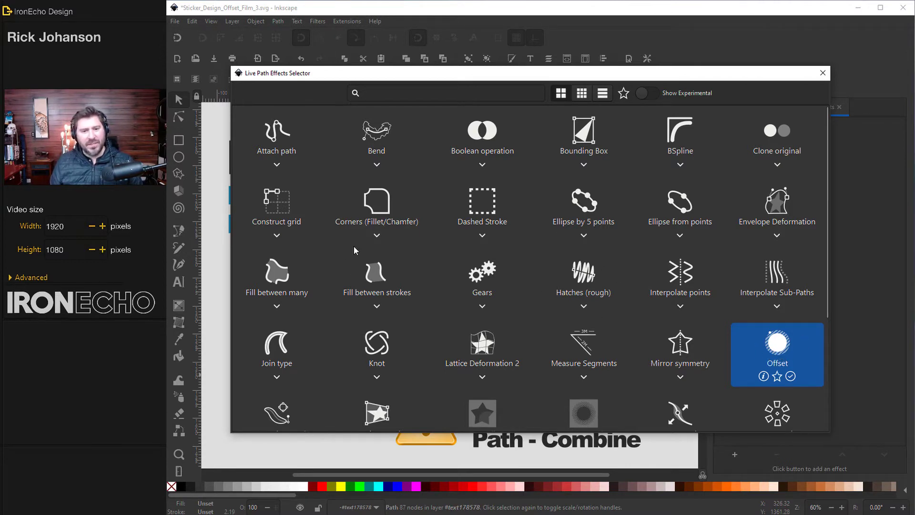
double_click(784, 348)
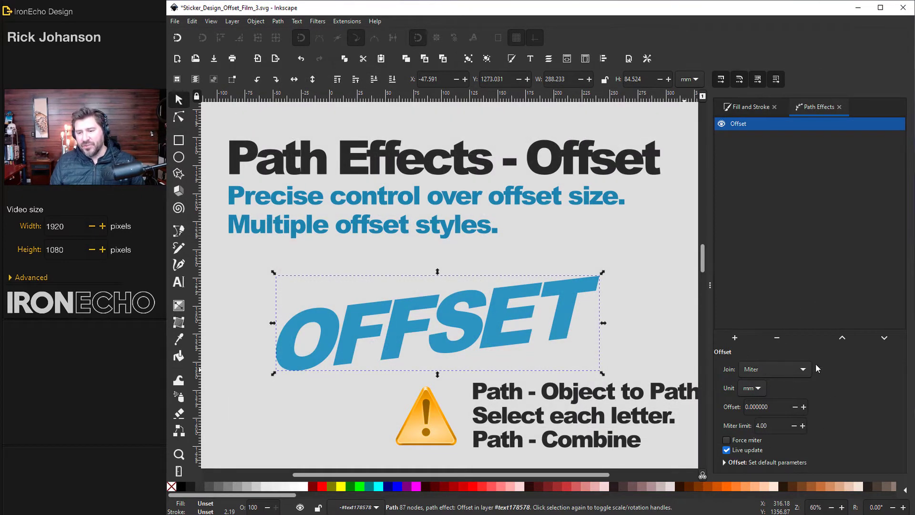
key("ctrl+z")
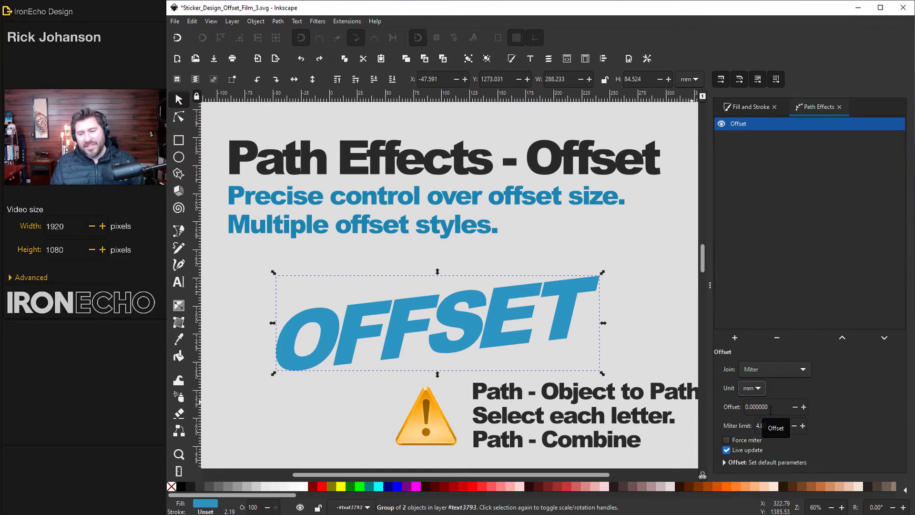
Step: Review the Offset effect's unit choices and join styles, keeping millimetres and the Miter join
left_click(762, 389)
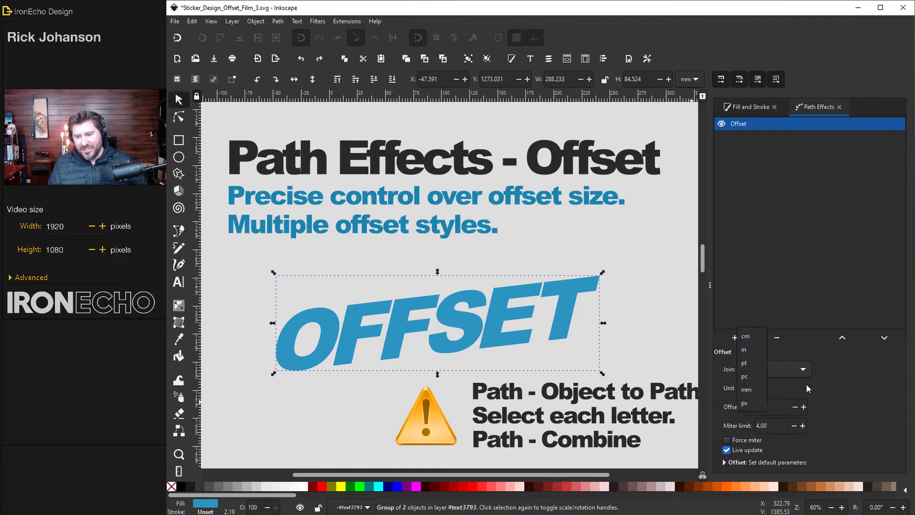
left_click(825, 393)
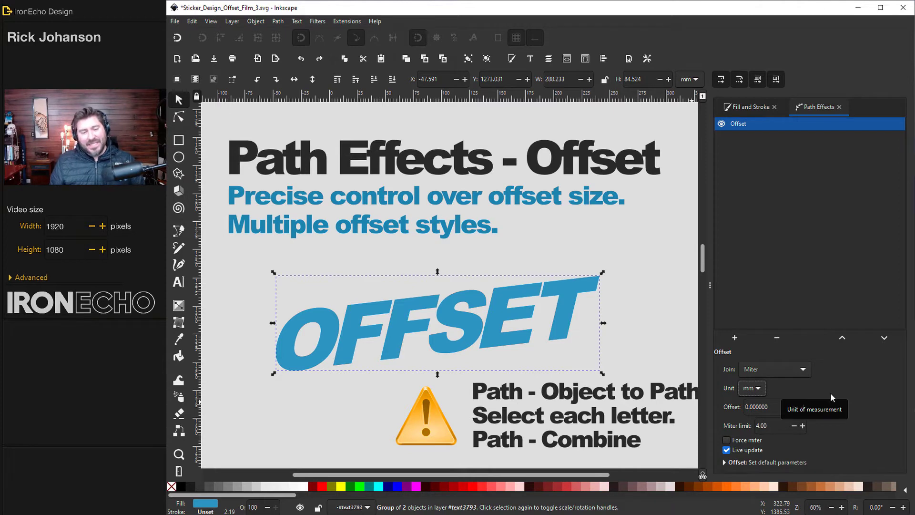
left_click(802, 371)
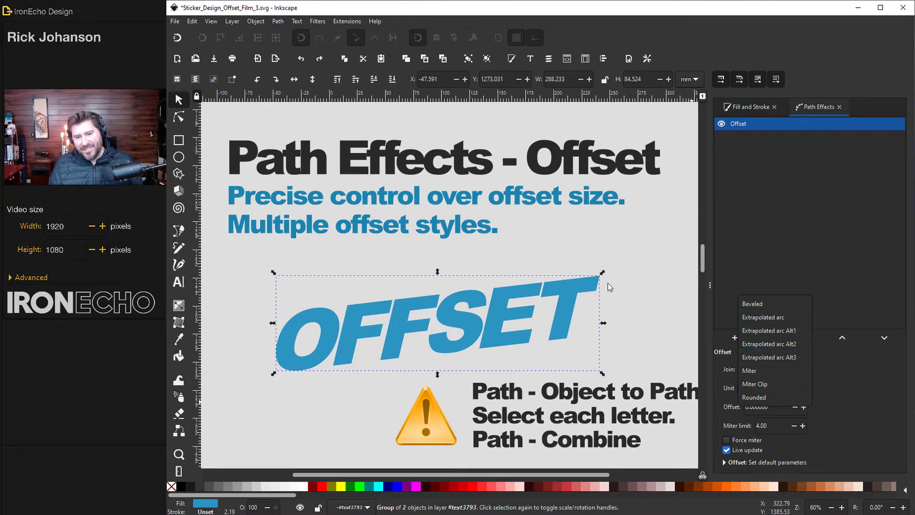
left_click(751, 370)
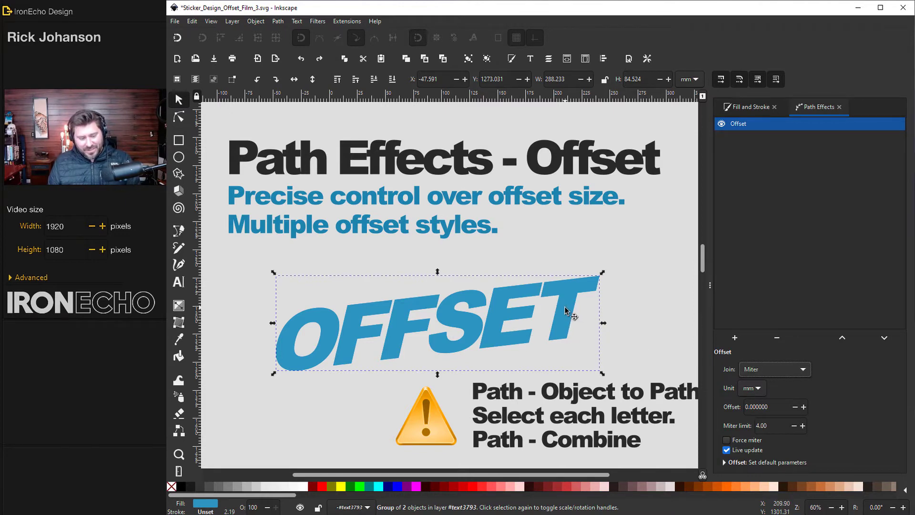
Step: Duplicate the OFFSET lettering below the original and give the upper lettering a flat white fill, ffffffff
left_click_drag(556, 321, 523, 417)
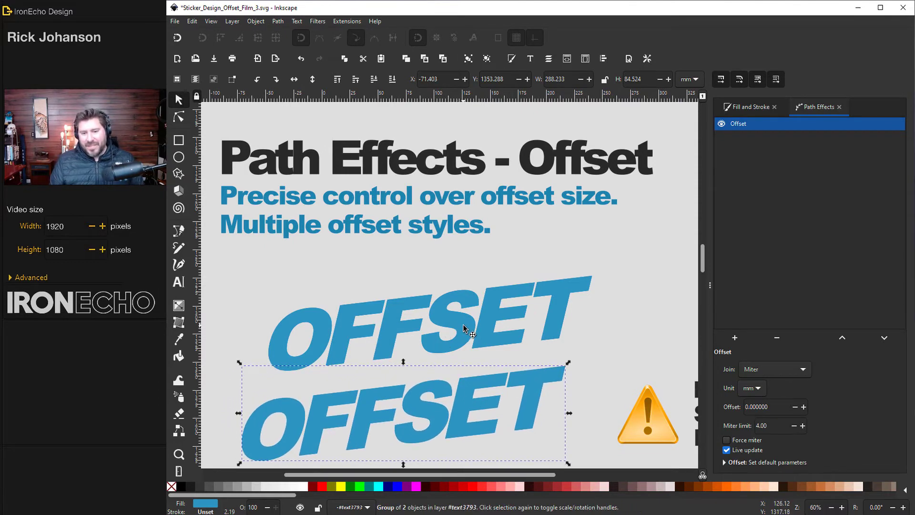
left_click(464, 329)
left_click(746, 109)
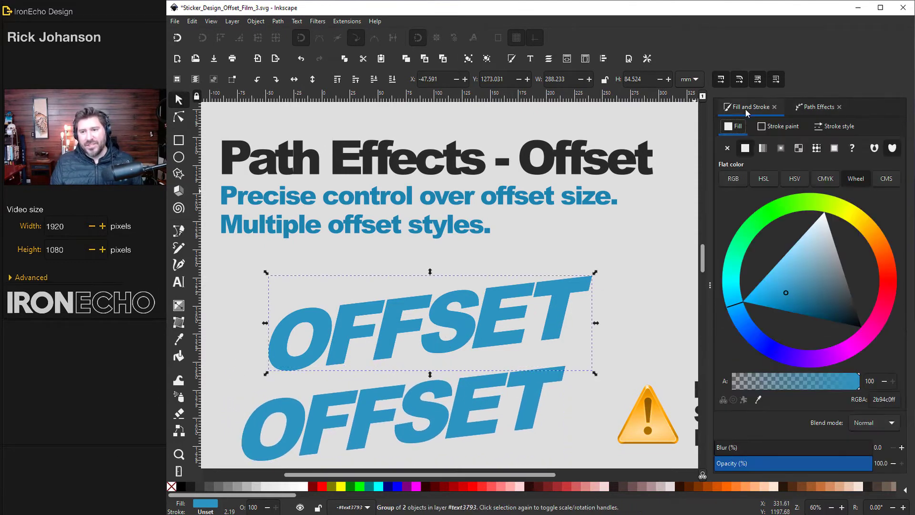
left_click(824, 214)
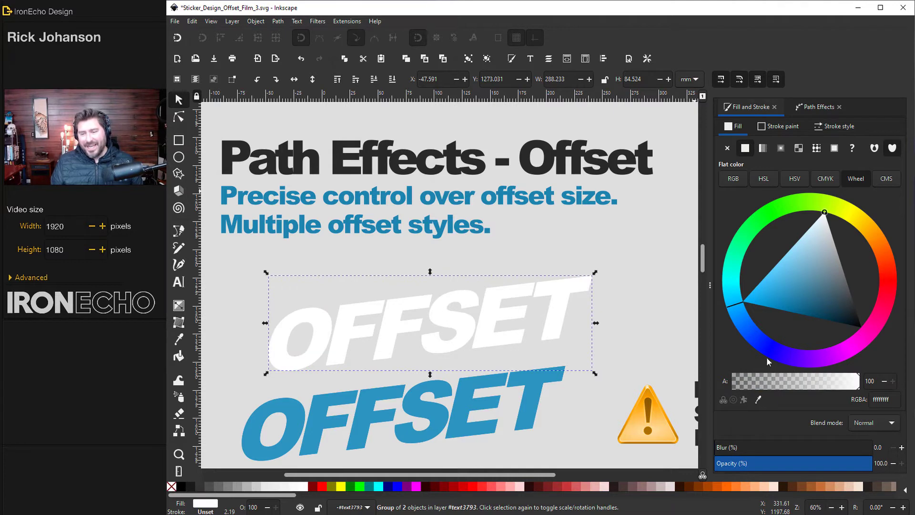
Step: Set the white lettering's Offset effect to inches with an offset of 0.125
left_click(817, 108)
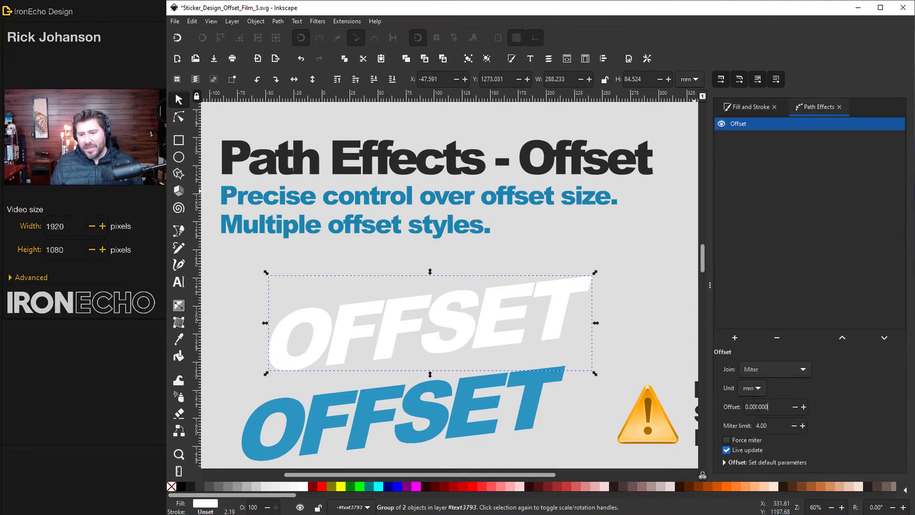
left_click_drag(768, 407, 742, 411)
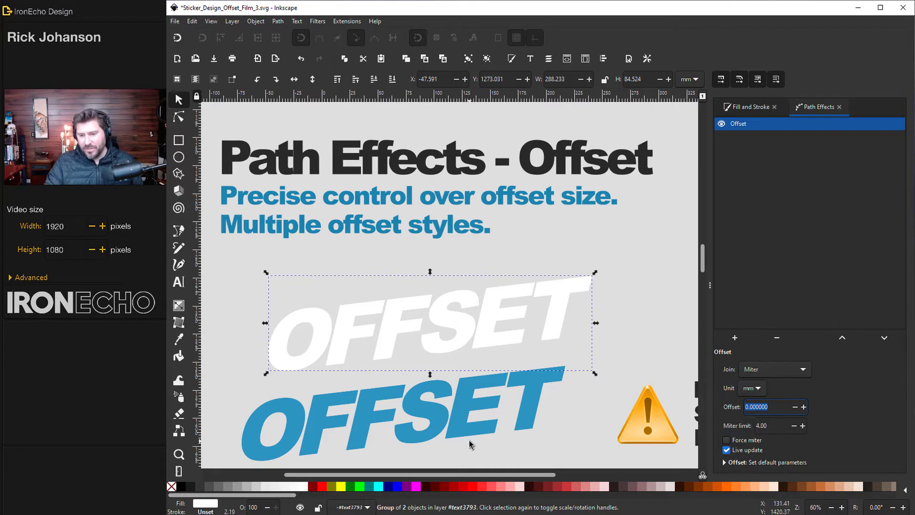
left_click(753, 388)
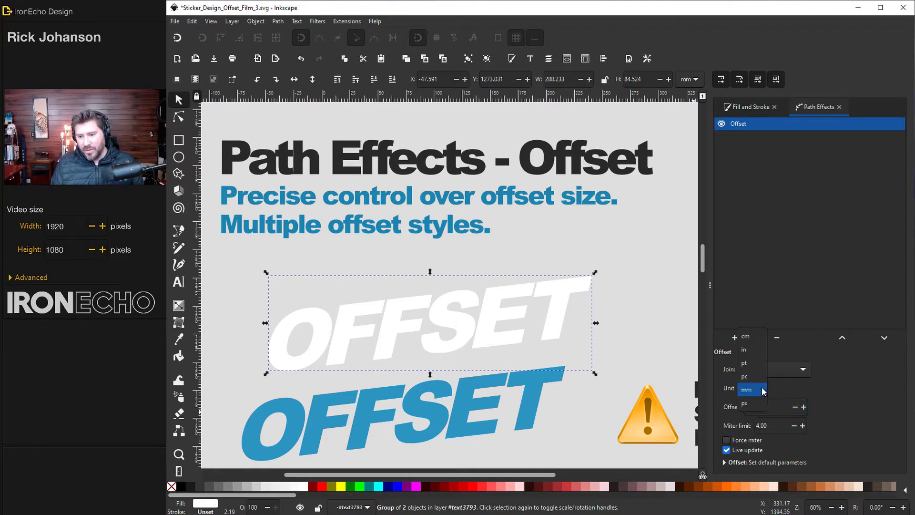
left_click(745, 349)
type(".1")
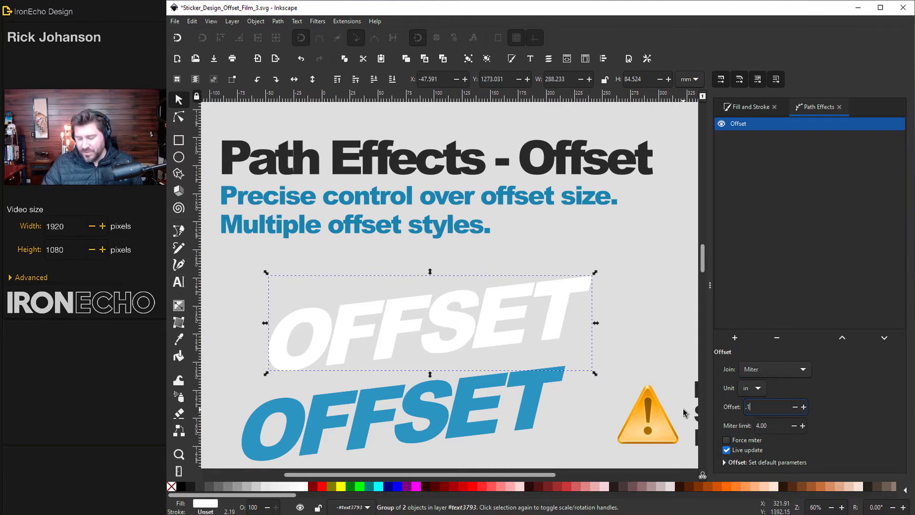
type("25")
key("Return")
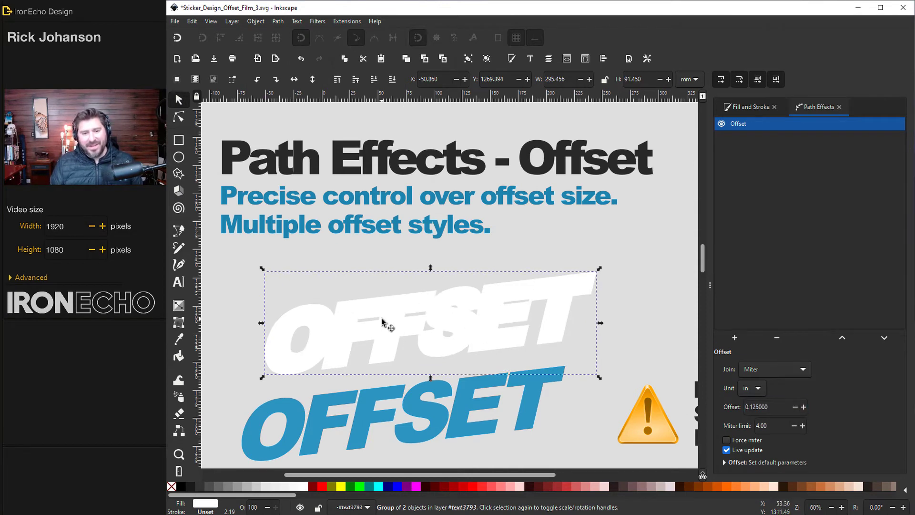
Step: Align the blue OFFSET lettering closely beneath the white version and select the white lettering
left_click(435, 414)
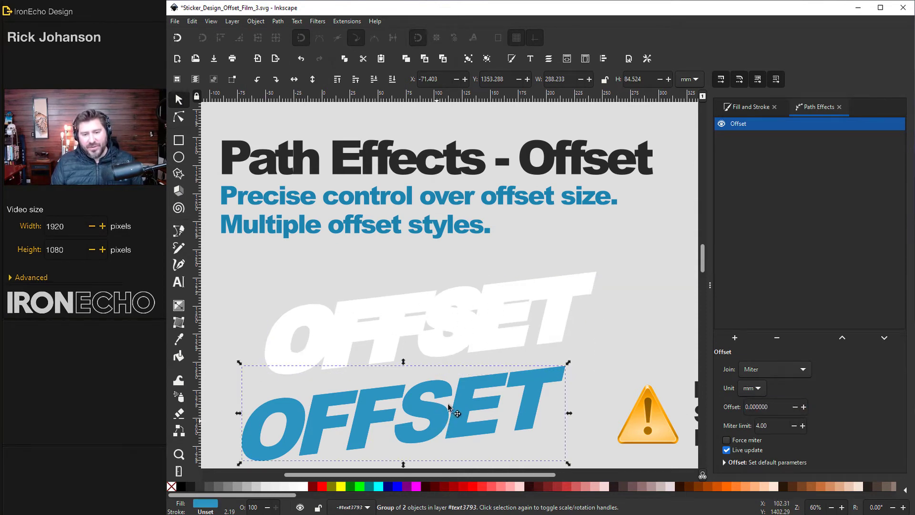
left_click_drag(436, 420, 466, 413)
left_click(467, 333)
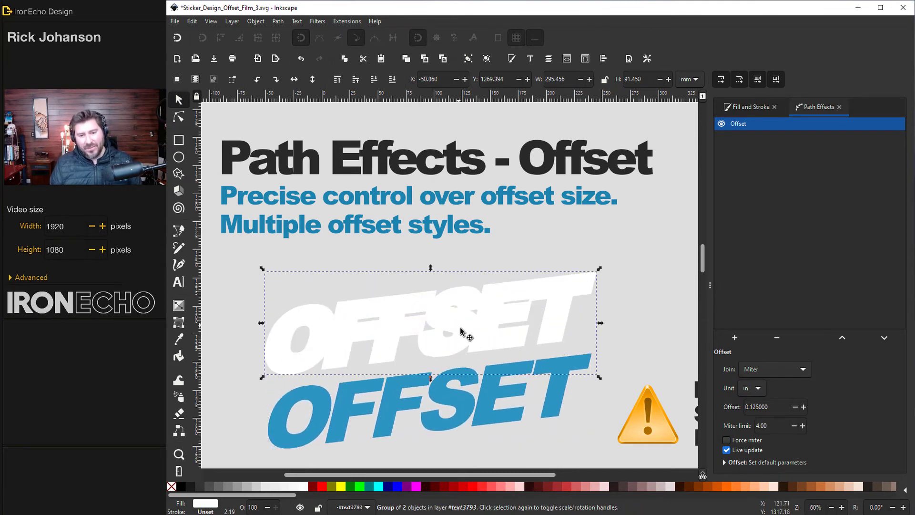
Step: Enlarge the white offset freehand to about 0.45 in with its node handle, and reset it to 0.125 in
left_click(180, 118)
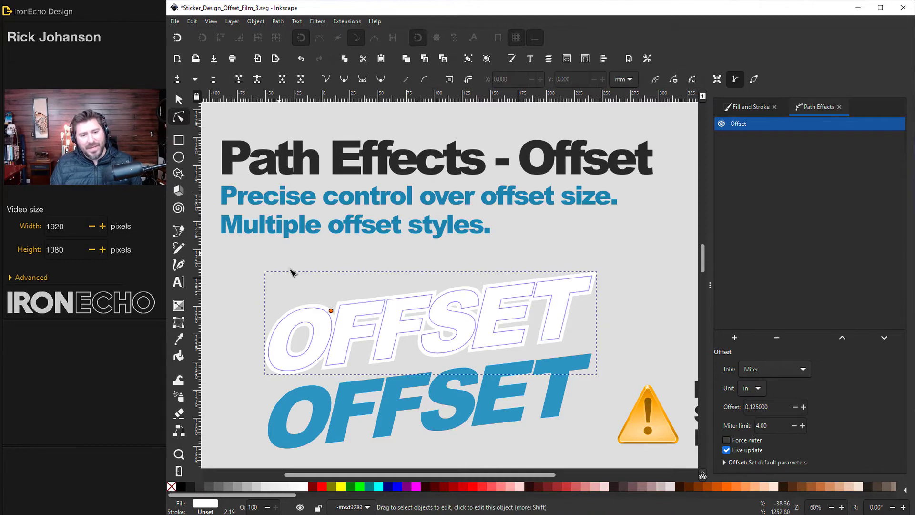
left_click_drag(331, 311, 339, 293)
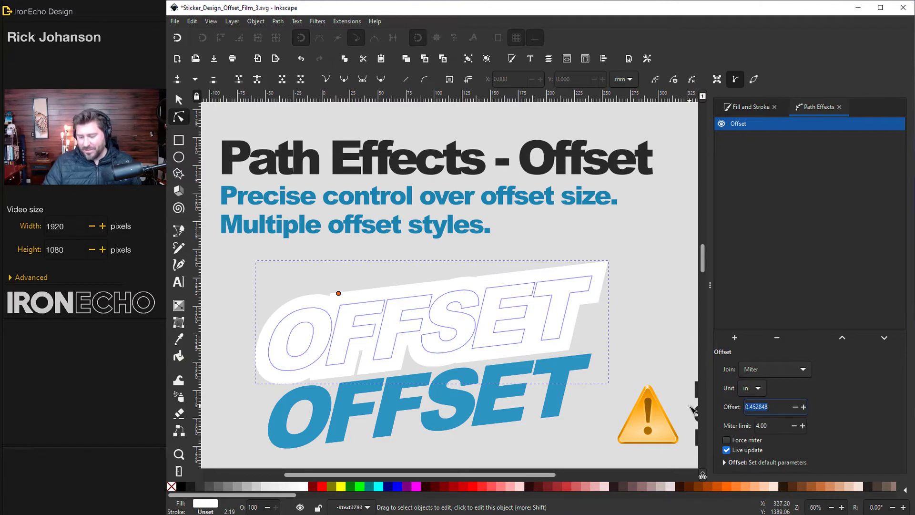
type(".125")
key("Return")
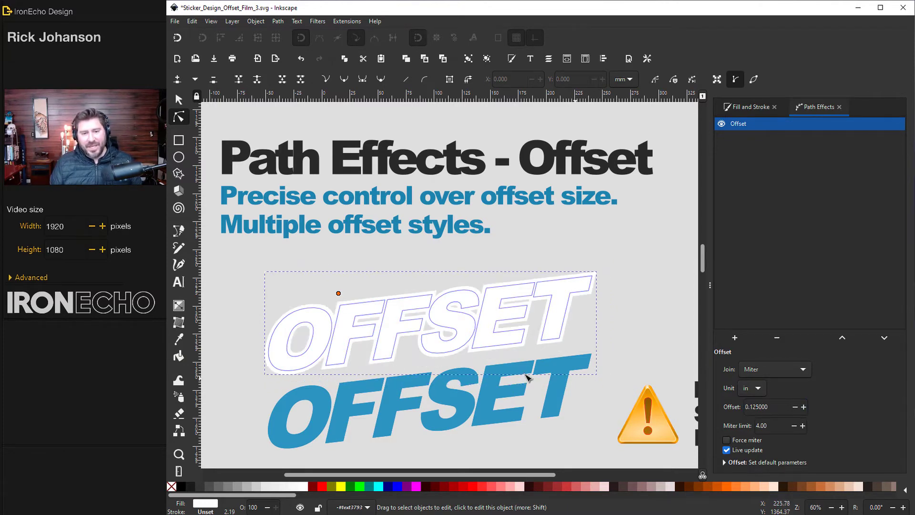
Step: Place the blue lettering over the white offset to preview the border, and move it back below
key("s")
left_click_drag(313, 397, 324, 331)
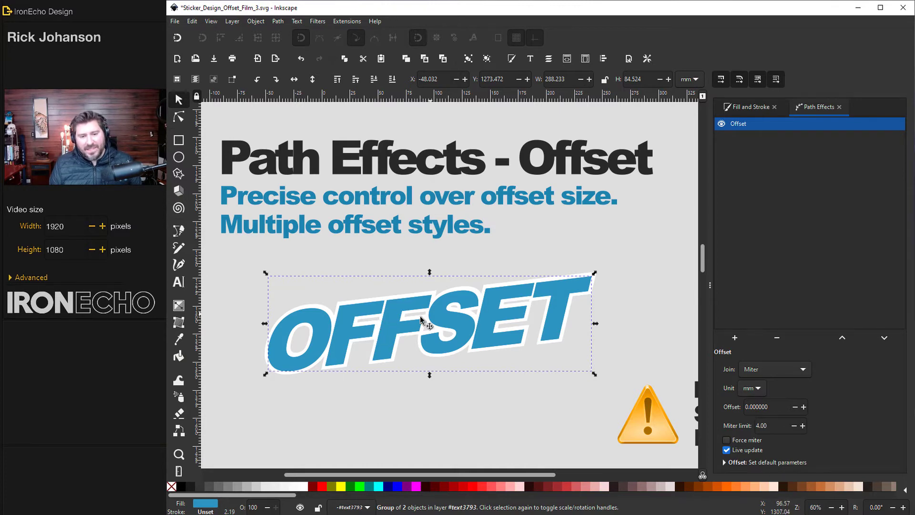
left_click_drag(369, 336, 376, 425)
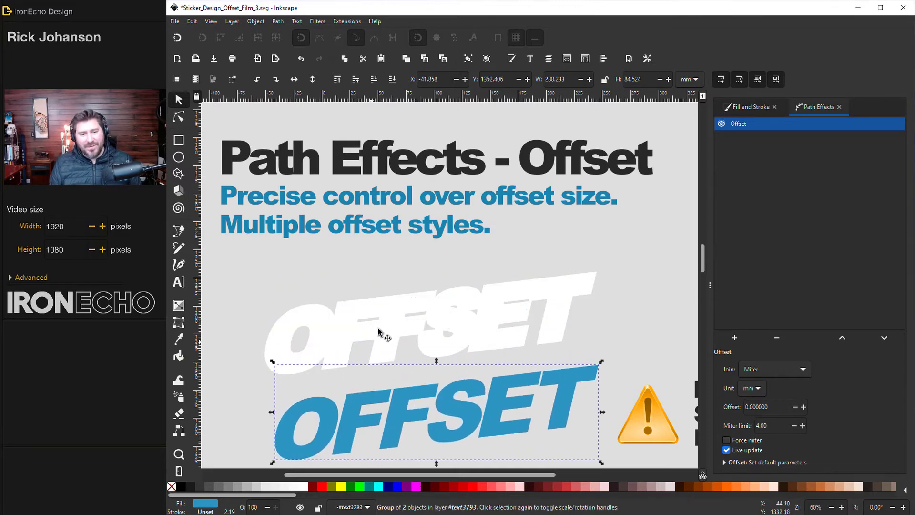
Step: Reshape the inner nodes of the first F in the white OFFSET lettering to close the gap between its arms
left_click(381, 311)
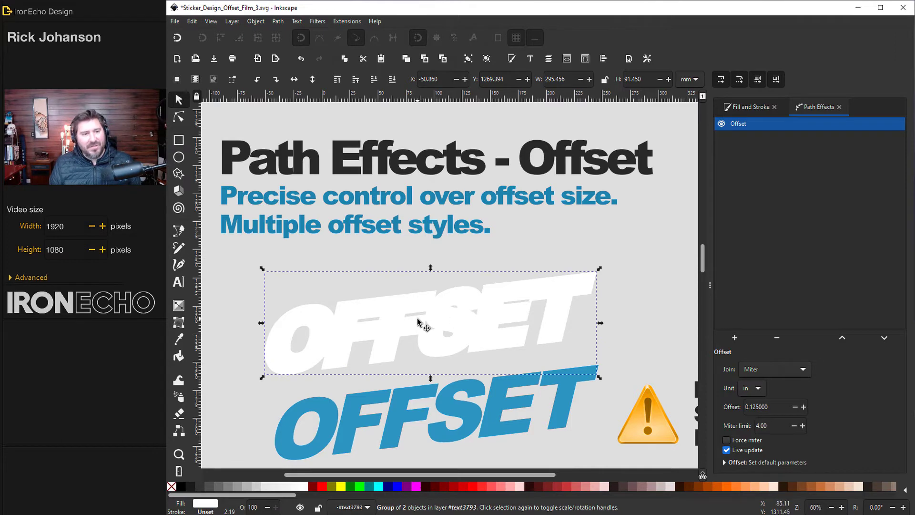
left_click(180, 118)
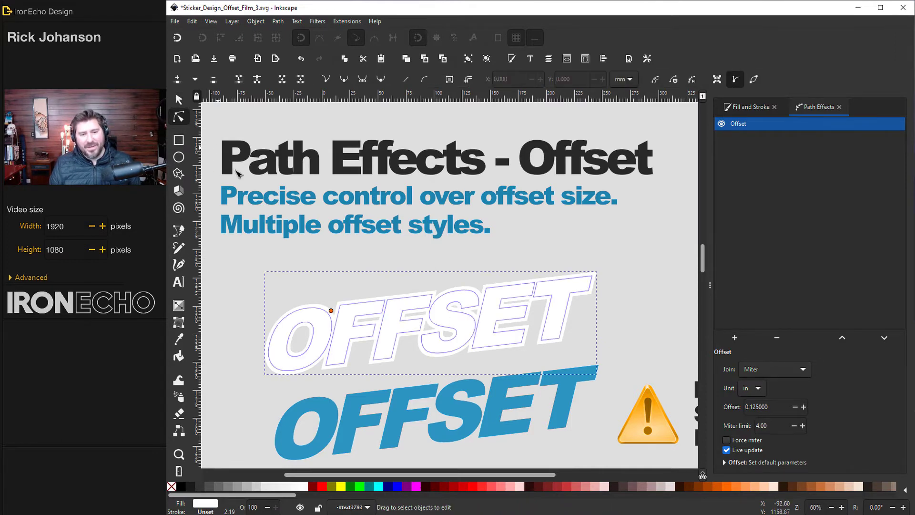
left_click(327, 328)
scroll(327, 329, "up", 3, "ctrl")
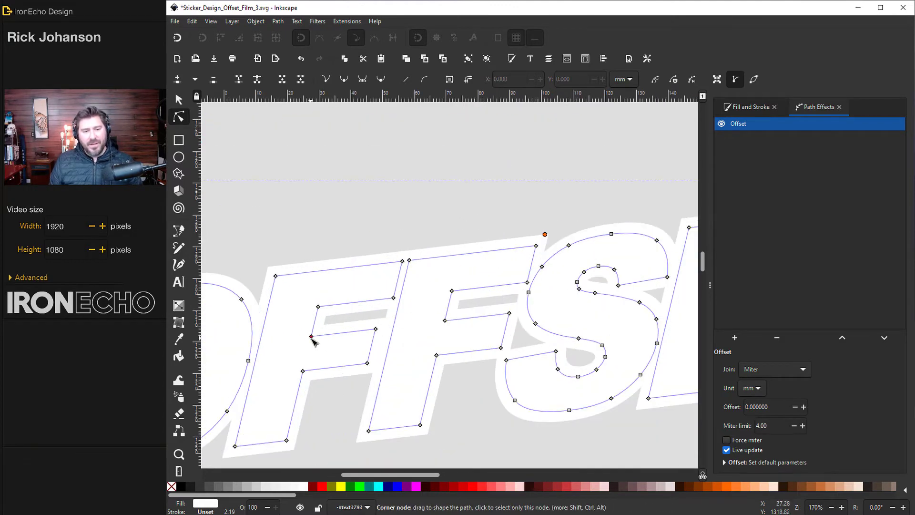
left_click_drag(318, 335, 393, 313)
key("ctrl+z")
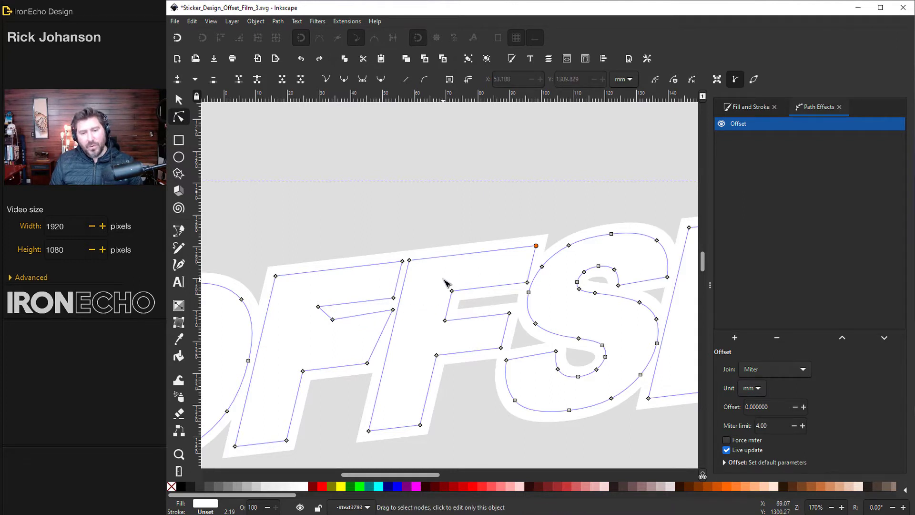
Step: Remove the inner nodes of the second F, the S and the E to fill the gaps in the white offset
left_click_drag(440, 280, 514, 314)
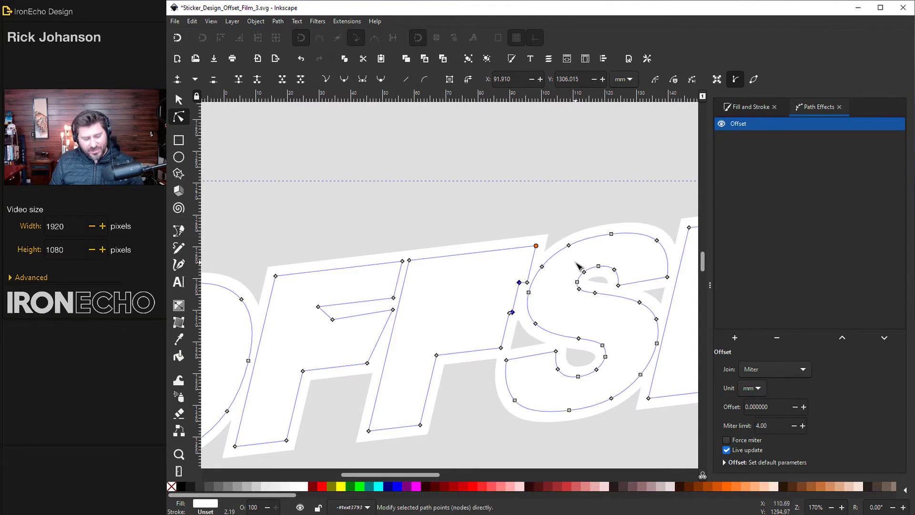
left_click_drag(573, 258, 625, 310)
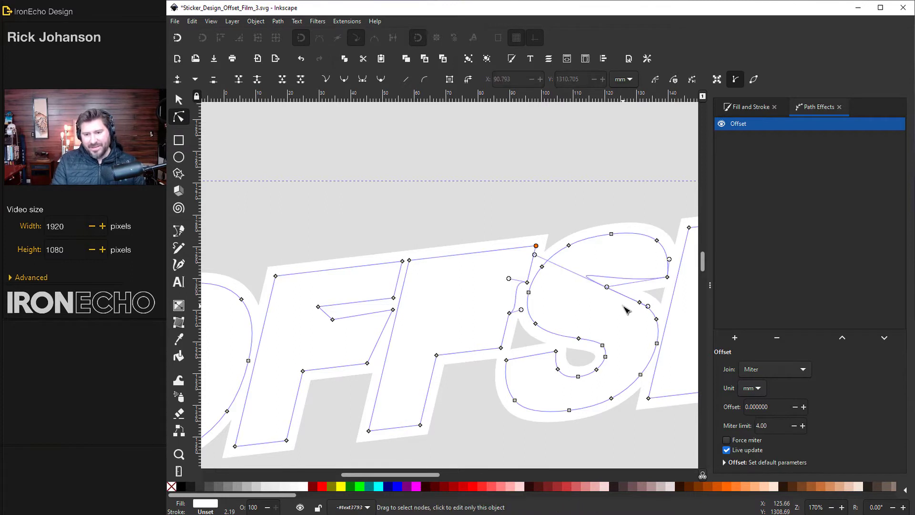
scroll(527, 419, "up", 2)
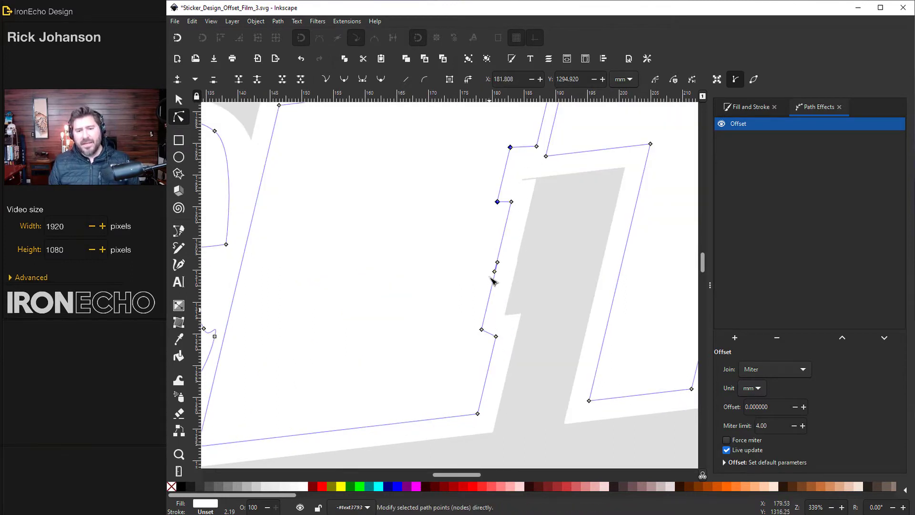
key("ctrl+z")
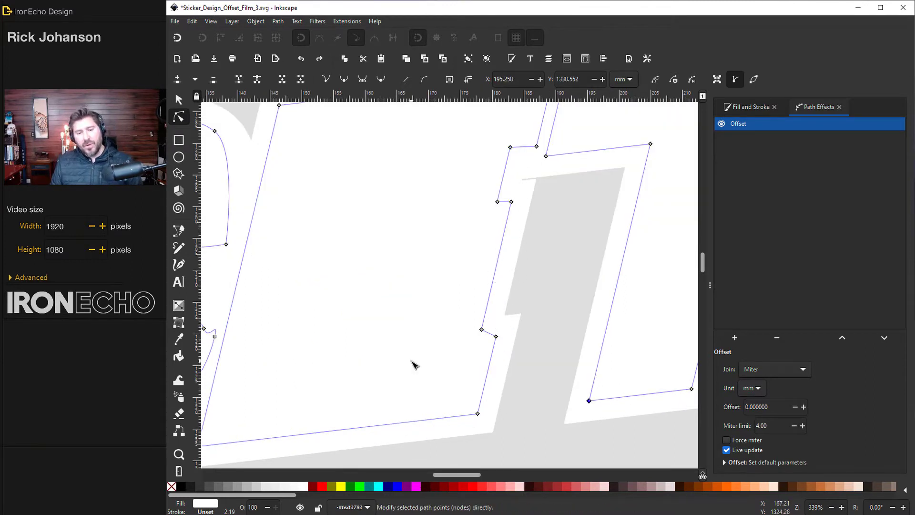
Step: Stretch the E's outer-edge nodes over to the T's stem and lower the T's inner corner to fill the space between them
left_click(478, 414)
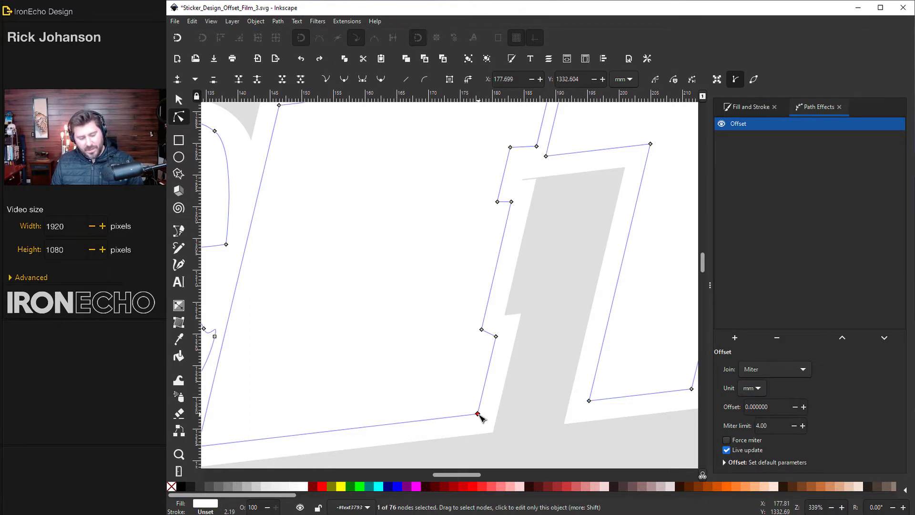
left_click(495, 337, "shift")
left_click(489, 309, "shift")
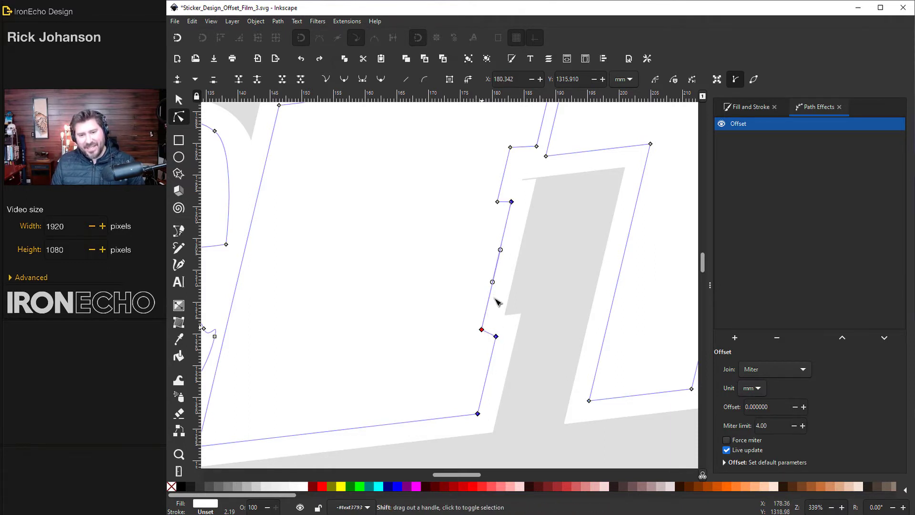
left_click_drag(496, 336, 567, 327)
left_click_drag(606, 190, 623, 190)
left_click_drag(545, 156, 545, 166)
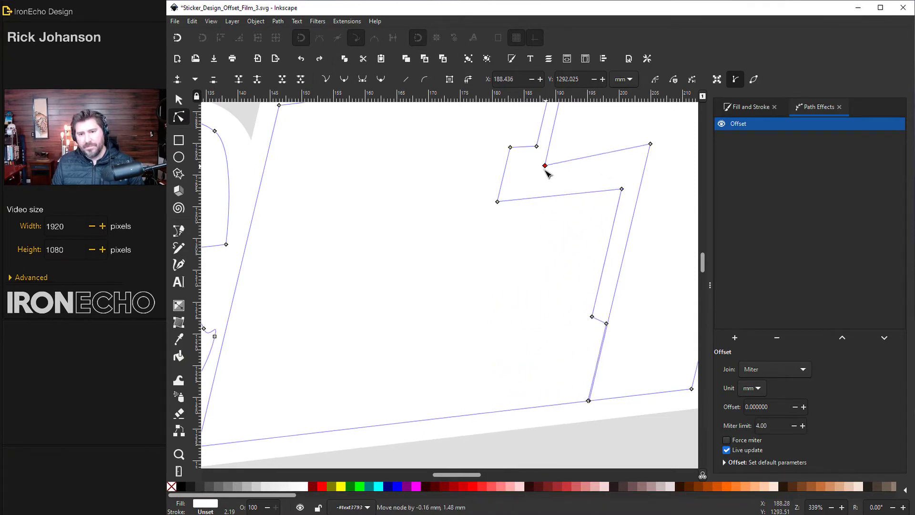
Step: Place the blue OFFSET lettering over the edited white offset and adjust it for an even border
key("3")
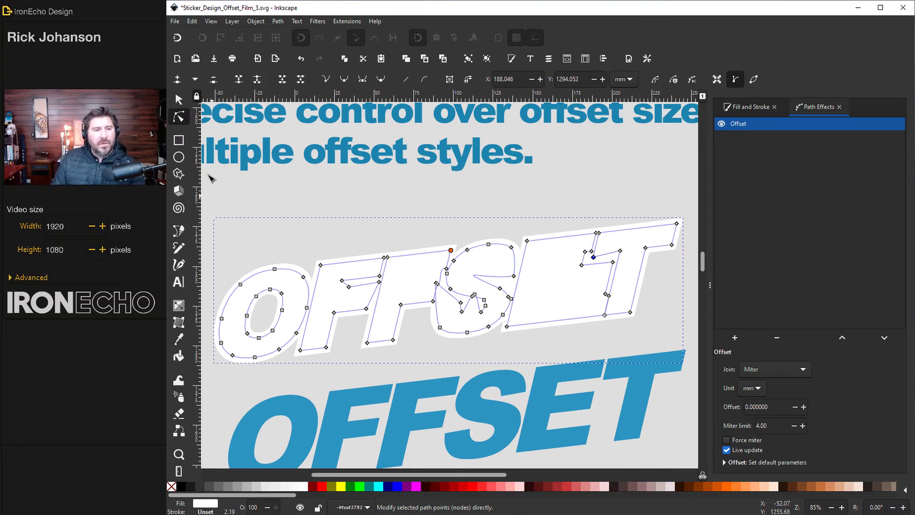
left_click(178, 99)
left_click_drag(302, 376, 294, 298)
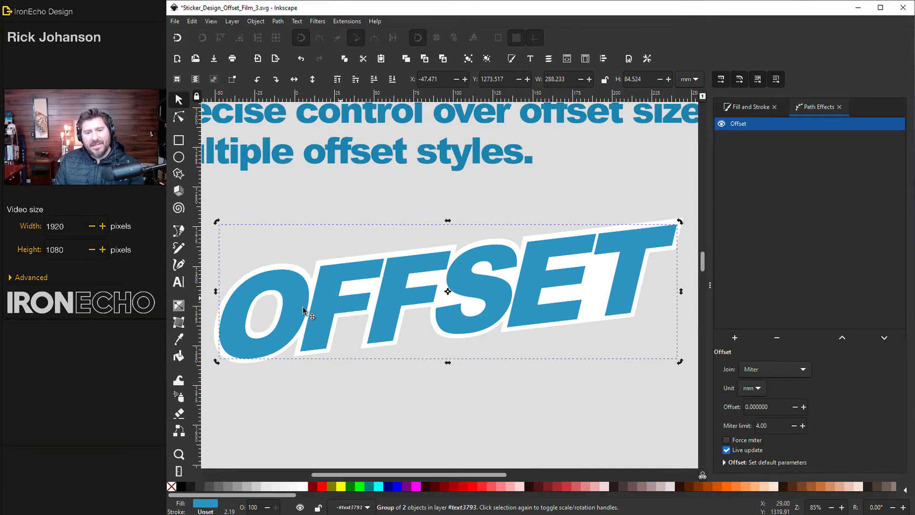
double_click(292, 300)
left_click_drag(296, 337, 288, 312)
key("s")
left_click_drag(294, 383, 290, 317)
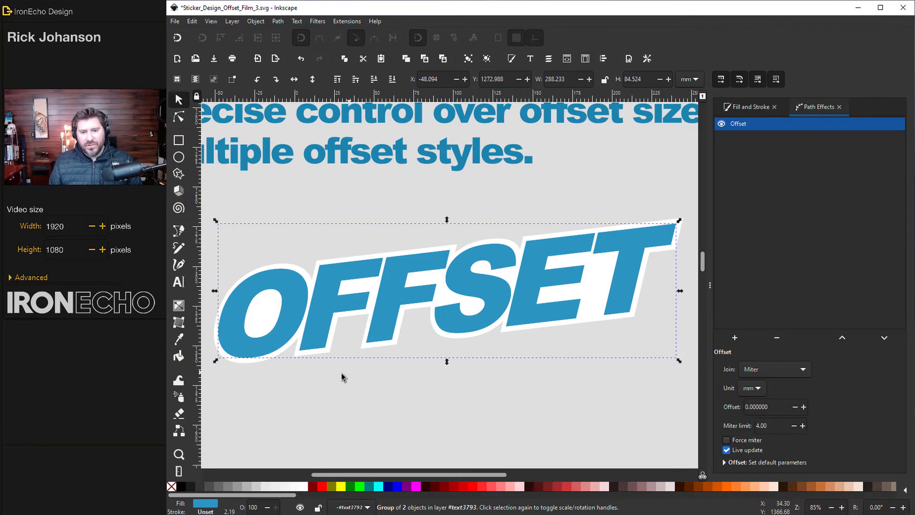
Step: Set the white lettering's Offset effect to a Rounded join
left_click(433, 413)
scroll(666, 222, "up", 3)
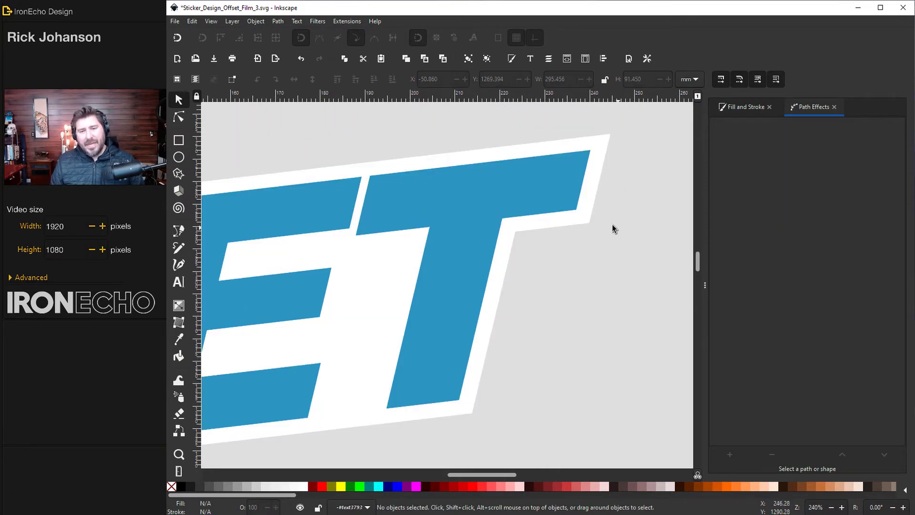
left_click(607, 146)
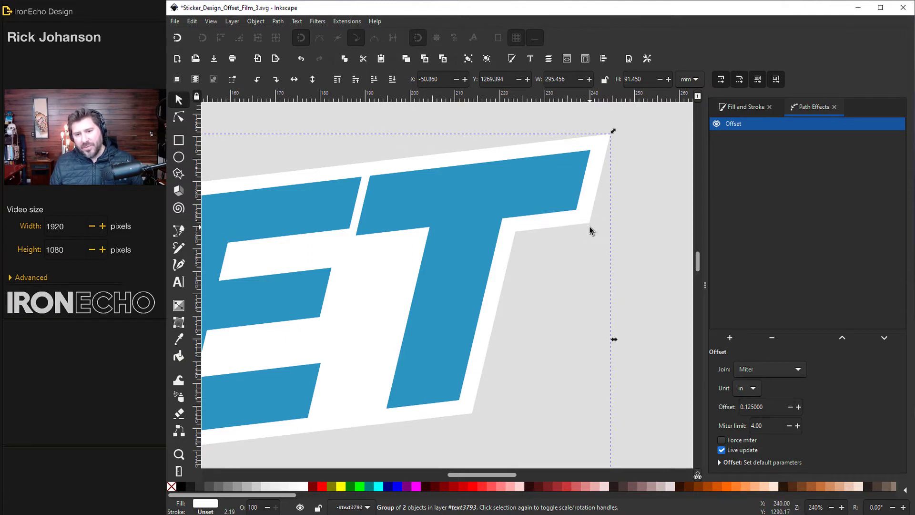
left_click(765, 370)
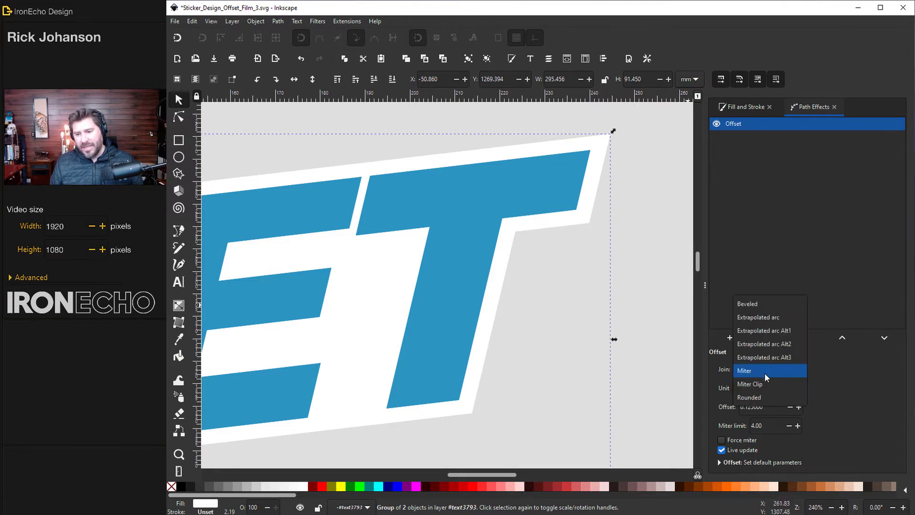
left_click(764, 398)
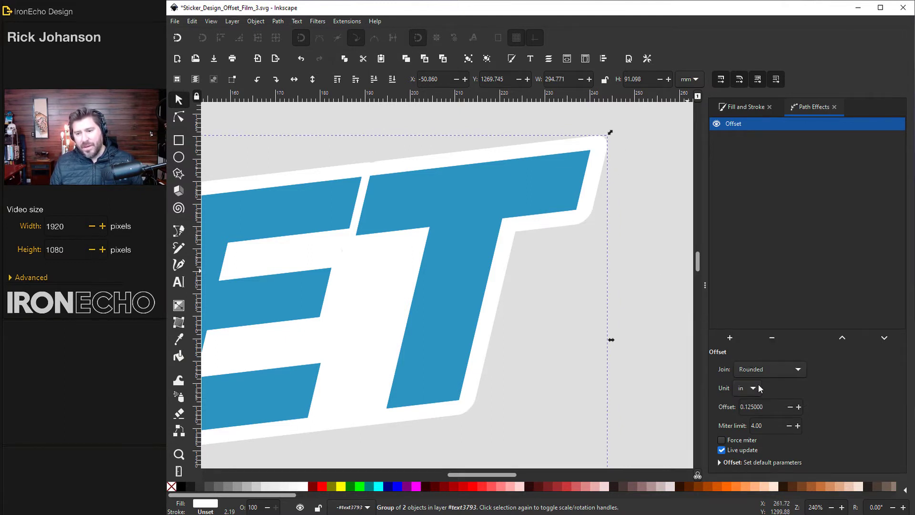
Step: Try the Beveled join on the white lettering's offset, and return the join to Rounded
left_click(760, 367)
left_click(751, 278)
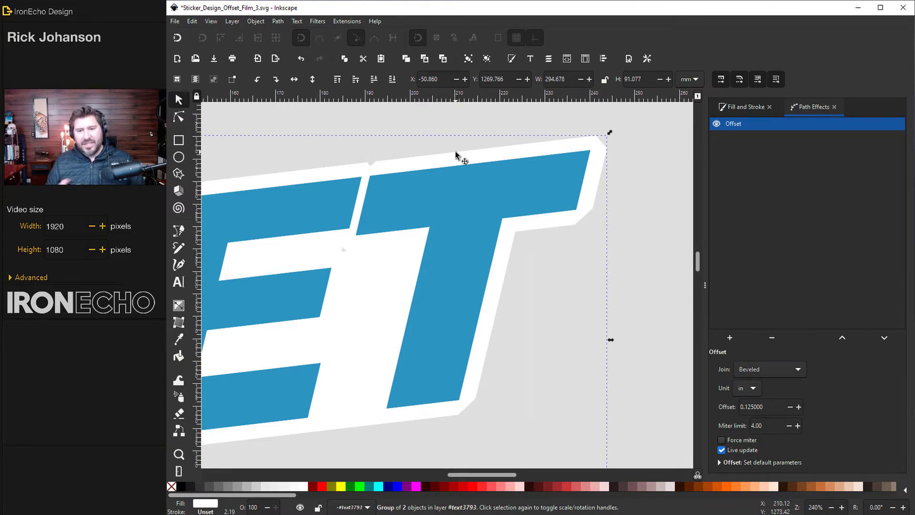
left_click(768, 370)
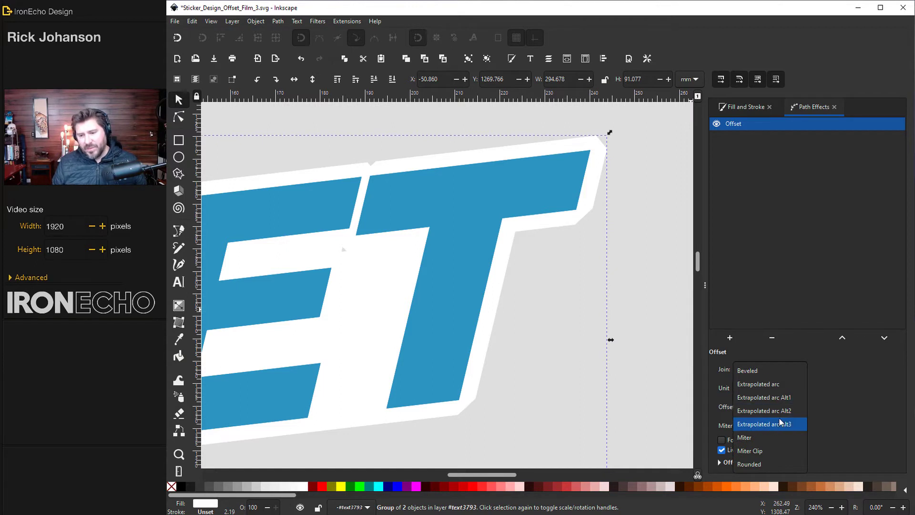
left_click(749, 464)
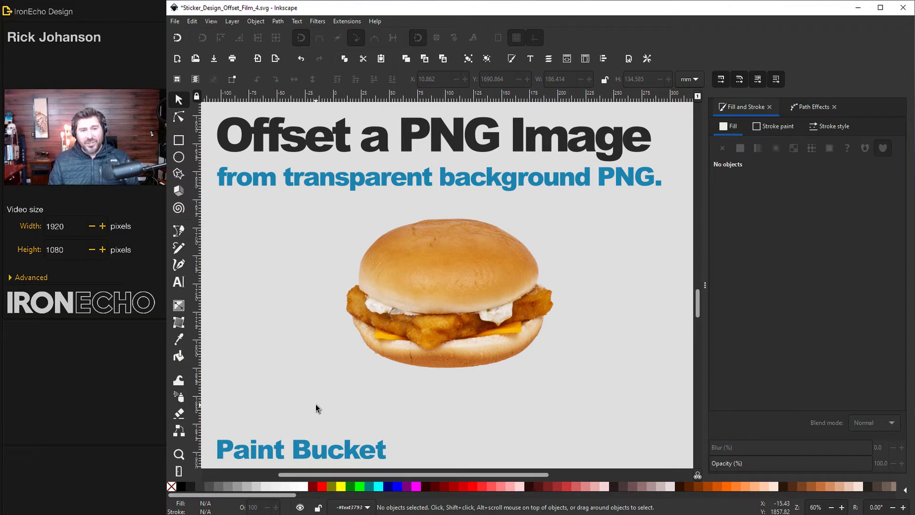
Step: Reposition the burger PNG several times in the empty space beneath the subtitle
left_click_drag(416, 291, 478, 286)
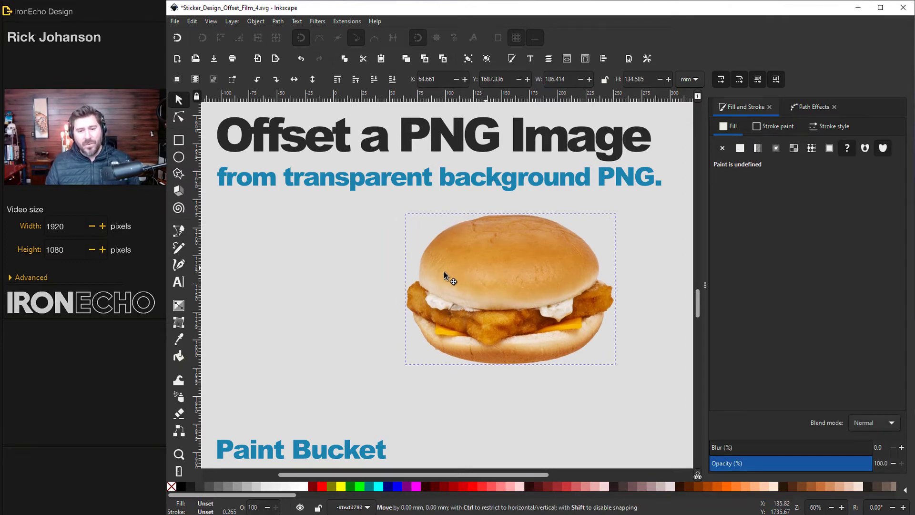
left_click_drag(444, 271, 510, 267)
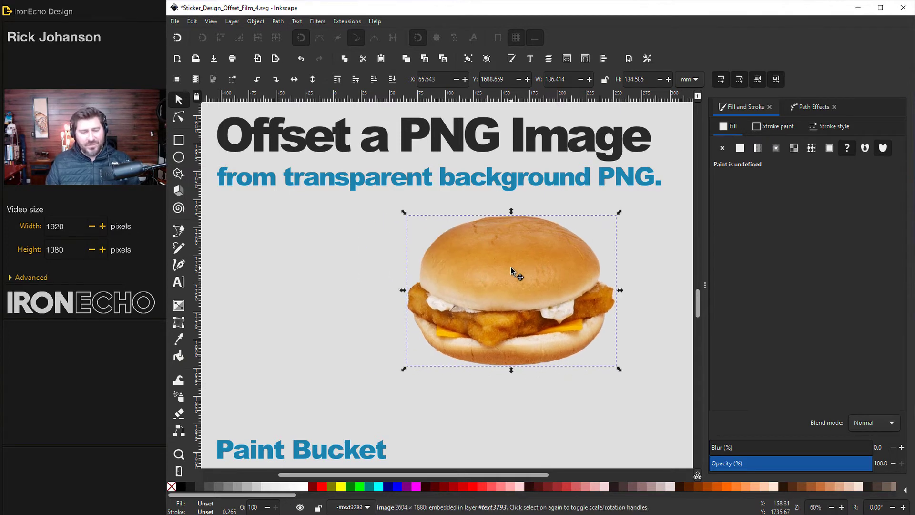
key("ctrl+z")
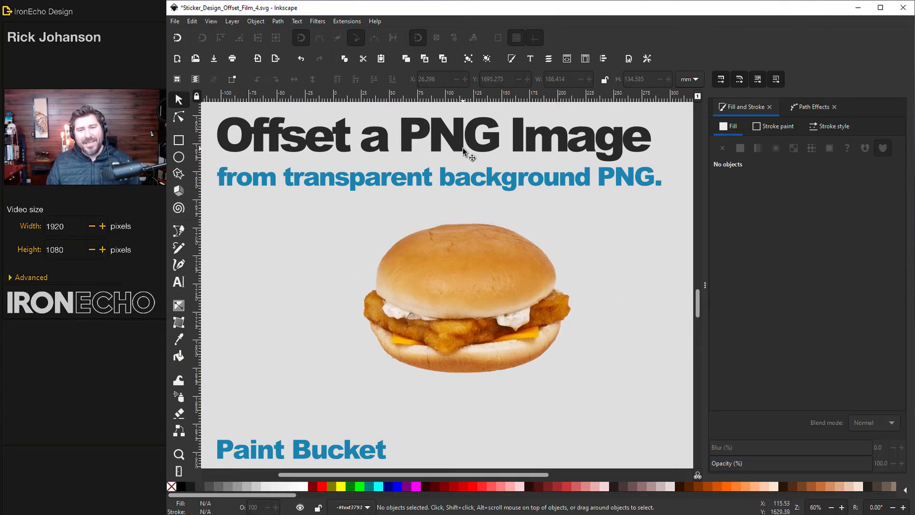
left_click_drag(484, 254, 434, 291)
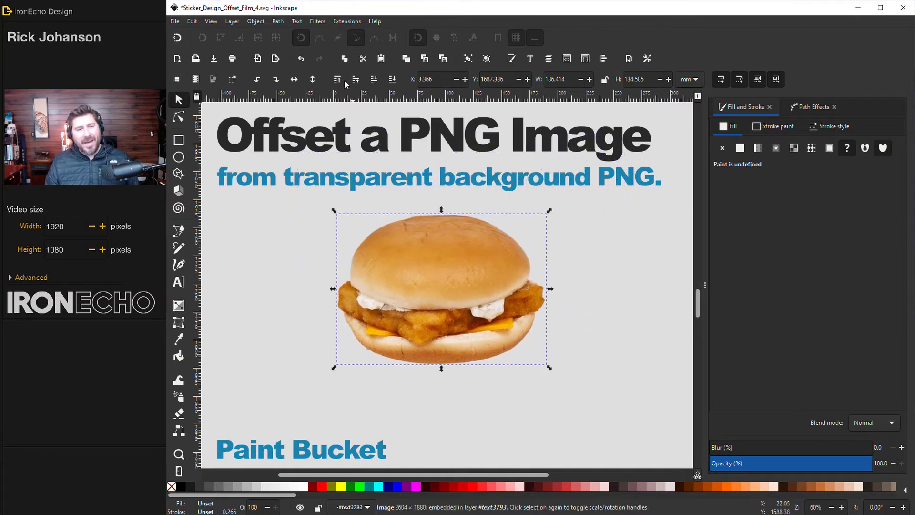
left_click_drag(458, 239, 485, 243)
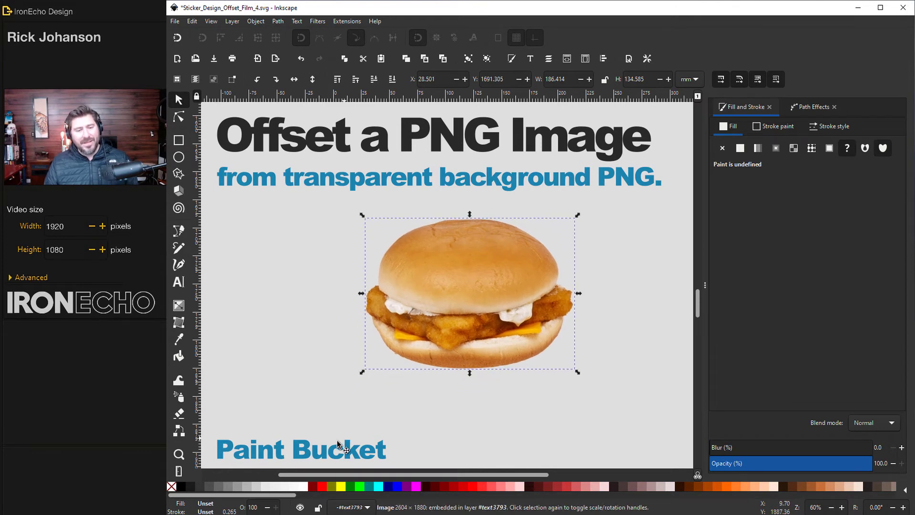
Step: Move the Paint Bucket heading up toward the subtitle, place the burger PNG to its right, and clear the selection
left_click(275, 454)
mouse_move(275, 454)
left_mouse_down()
mouse_move(282, 281)
mouse_move(339, 276)
left_mouse_up()
left_click(459, 243)
mouse_move(459, 243)
left_mouse_down()
mouse_move(521, 235)
mouse_move(526, 227)
mouse_move(519, 231)
left_mouse_up()
key("Escape")
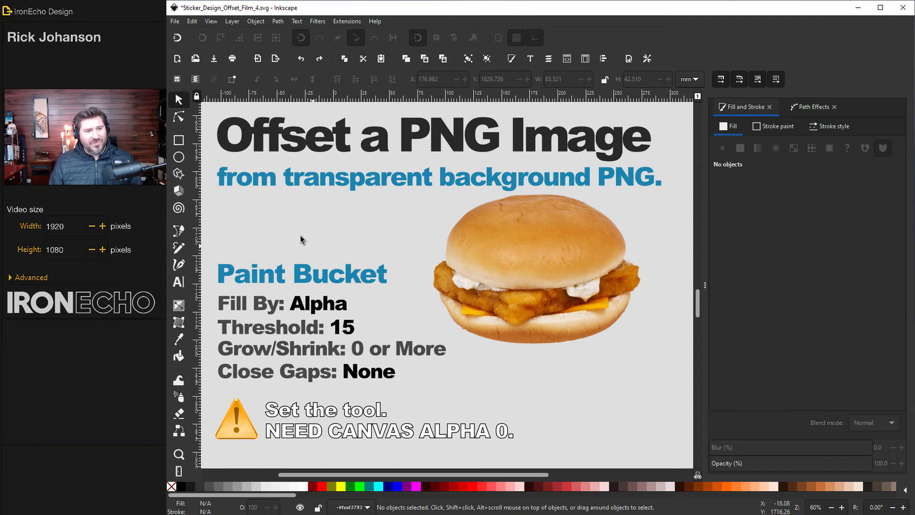
Step: Draw a white rectangle about 89 by 46 mm below the burger and remove its stroke
left_click(179, 140)
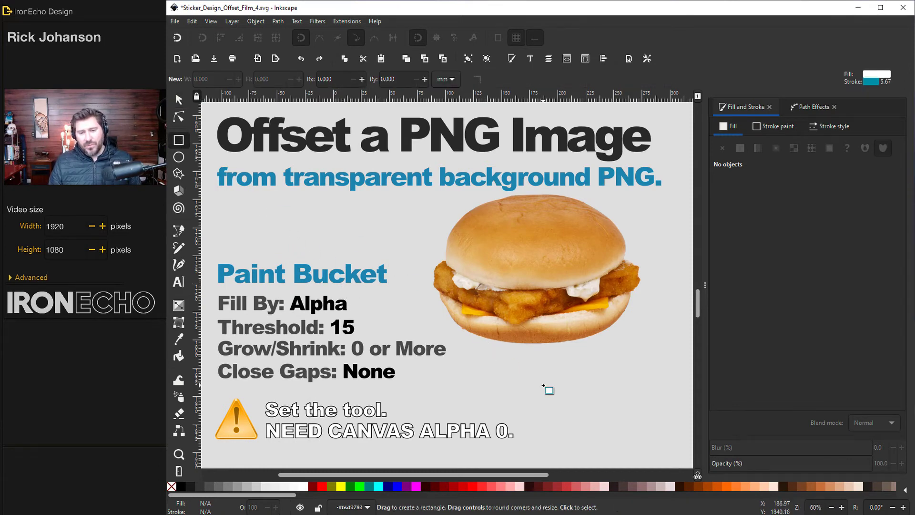
left_click_drag(542, 384, 643, 437)
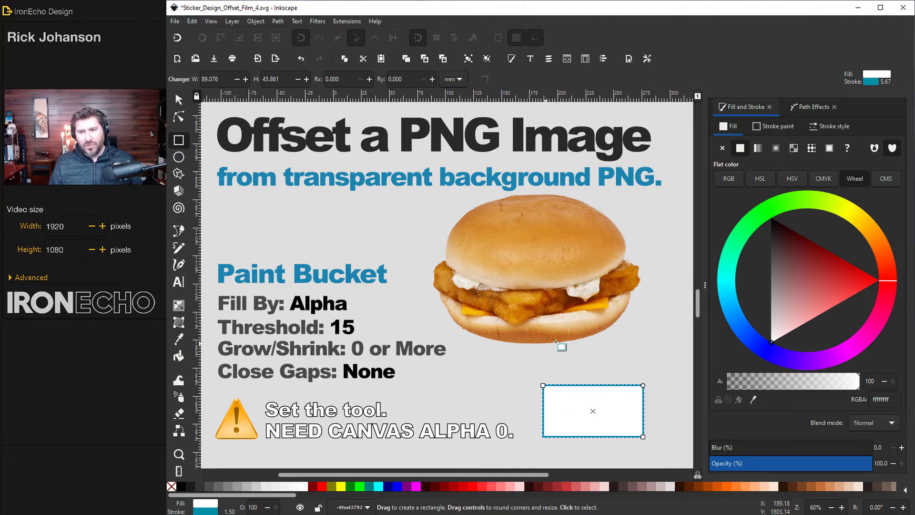
left_click(770, 127)
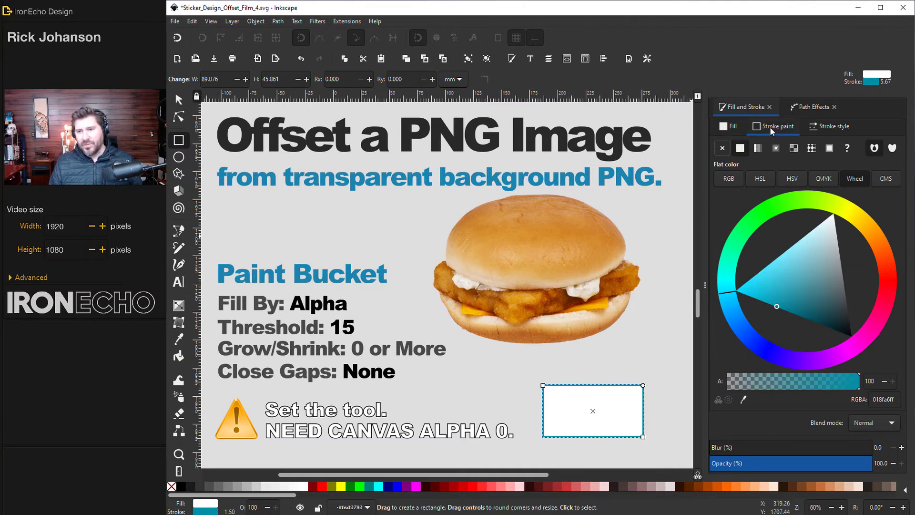
left_click(723, 148)
key("s")
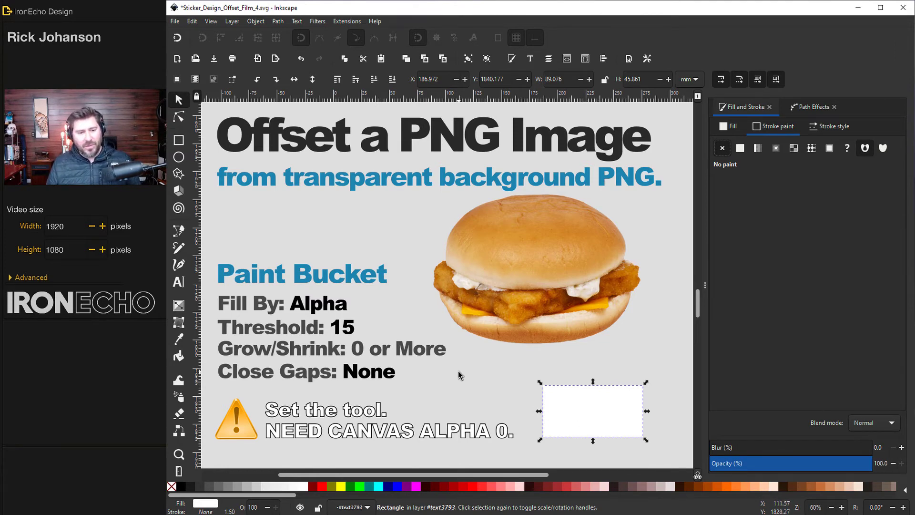
Step: Bucket-fill the burger by Alpha with Grow/shrink 0, and move the resulting white silhouette off to the burger's left
left_click(179, 357)
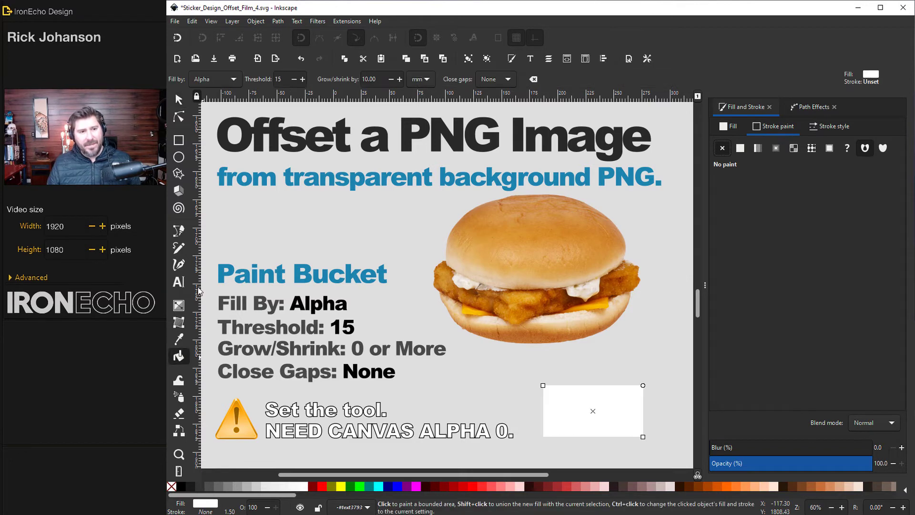
left_click(232, 79)
left_click(205, 173)
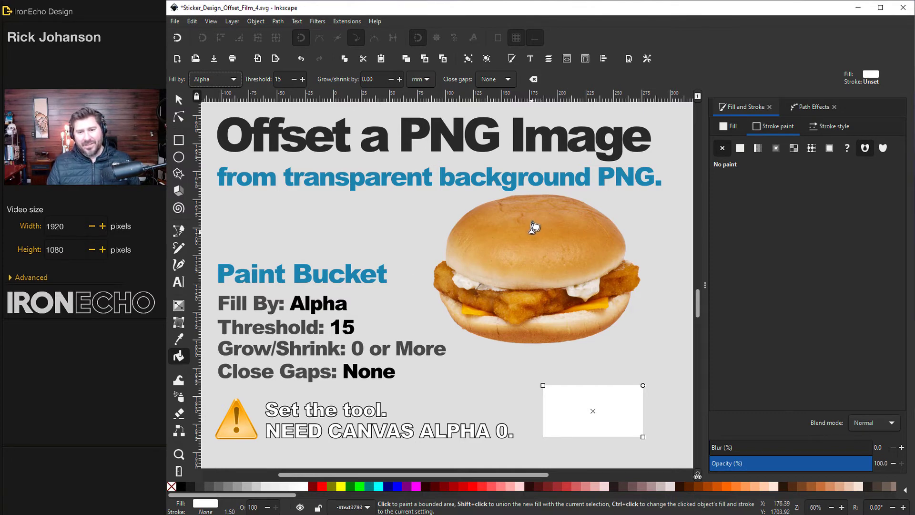
left_click(532, 248)
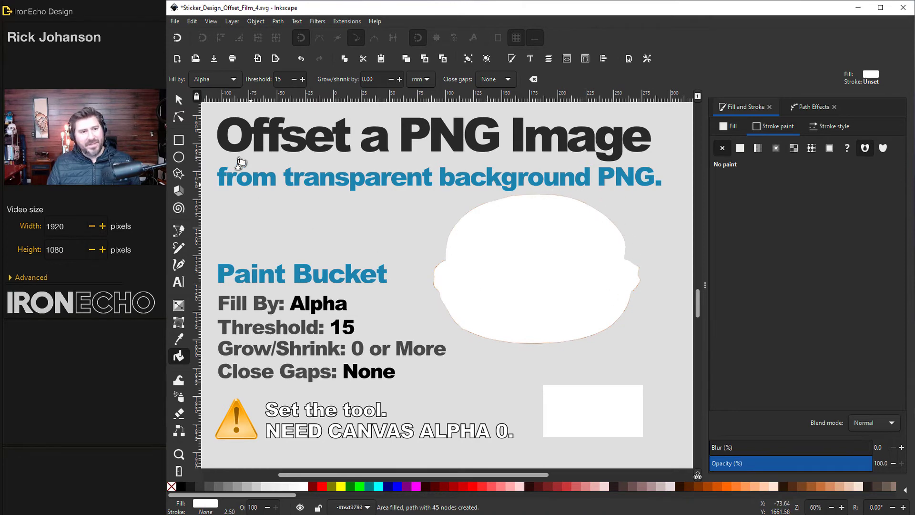
left_click(179, 99)
left_click_drag(511, 237, 360, 210)
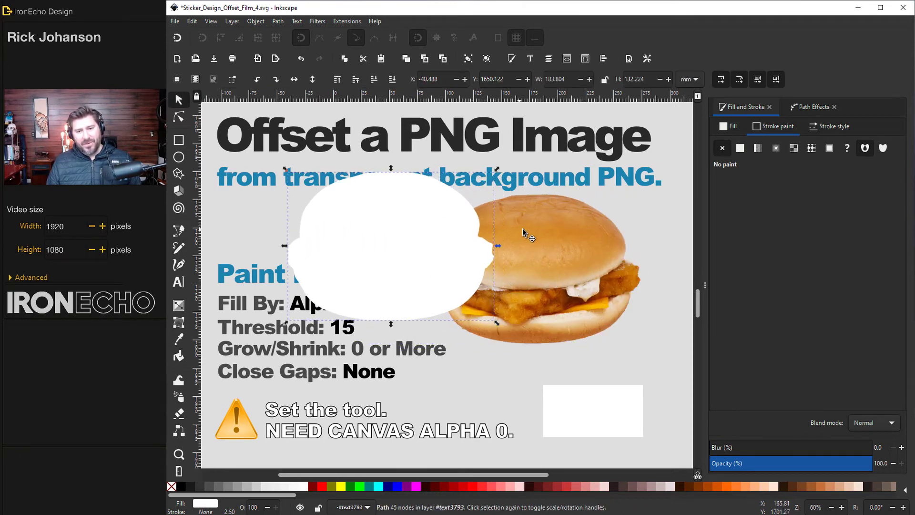
Step: Shift the burger PNG slightly right and down beneath the subtitle, and delete the white silhouette overlapping it
left_click(573, 237)
mouse_move(573, 238)
left_mouse_down()
mouse_move(603, 244)
mouse_move(580, 236)
left_mouse_up()
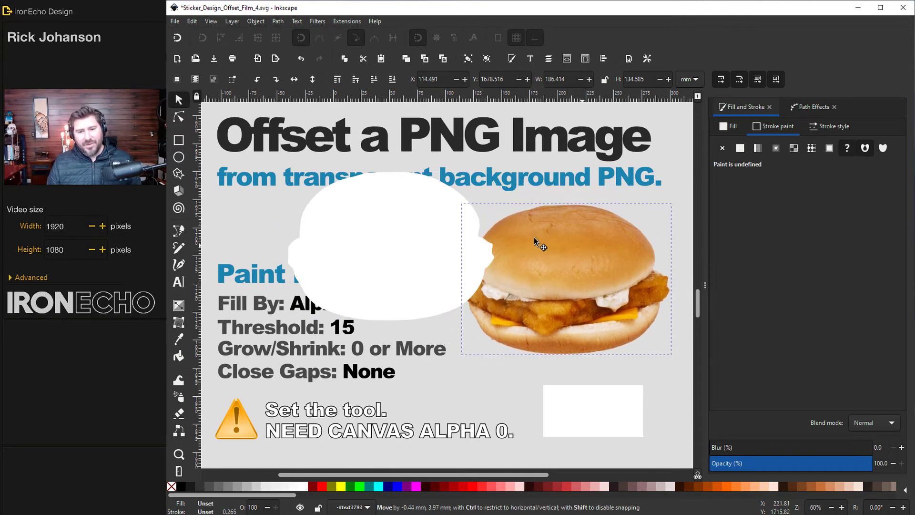
left_click(431, 241)
left_click_drag(442, 248, 461, 246)
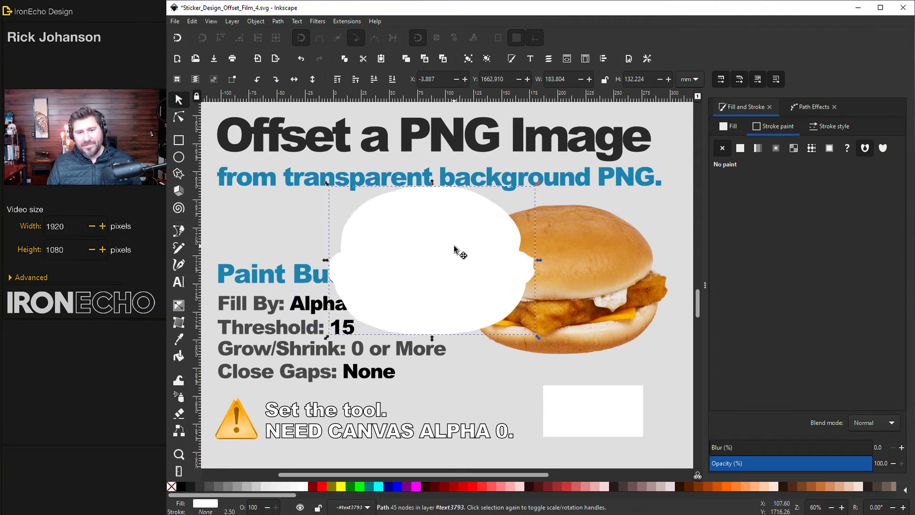
key("Delete")
left_click(540, 244)
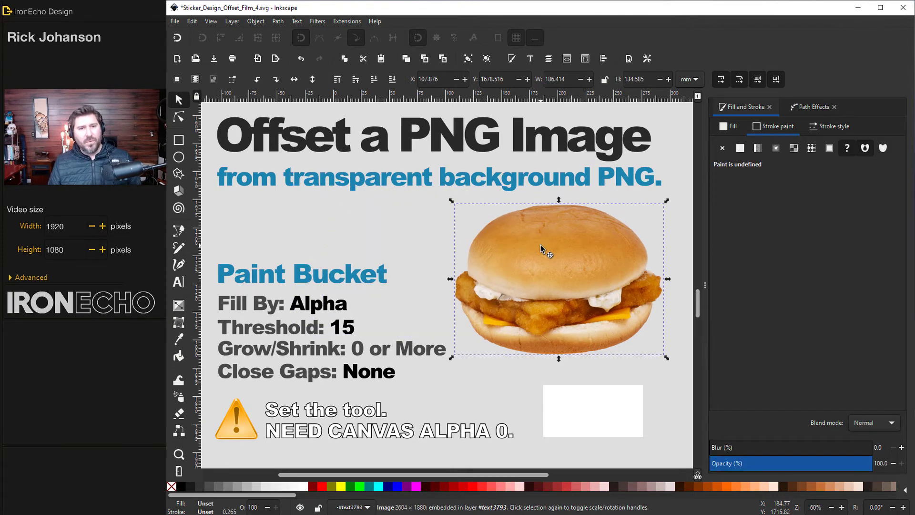
Step: Activate the Paint Bucket tool and set Grow/shrink to 0.12 in
left_click(181, 357)
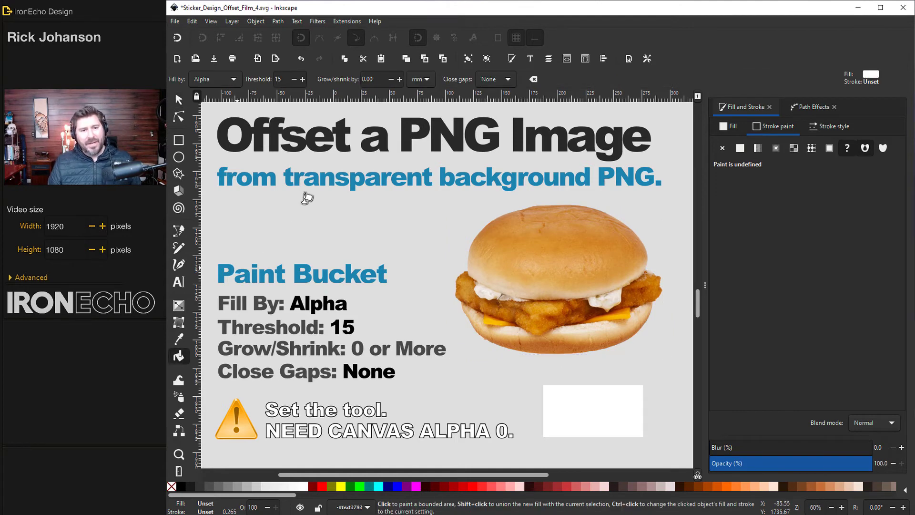
left_click(423, 80)
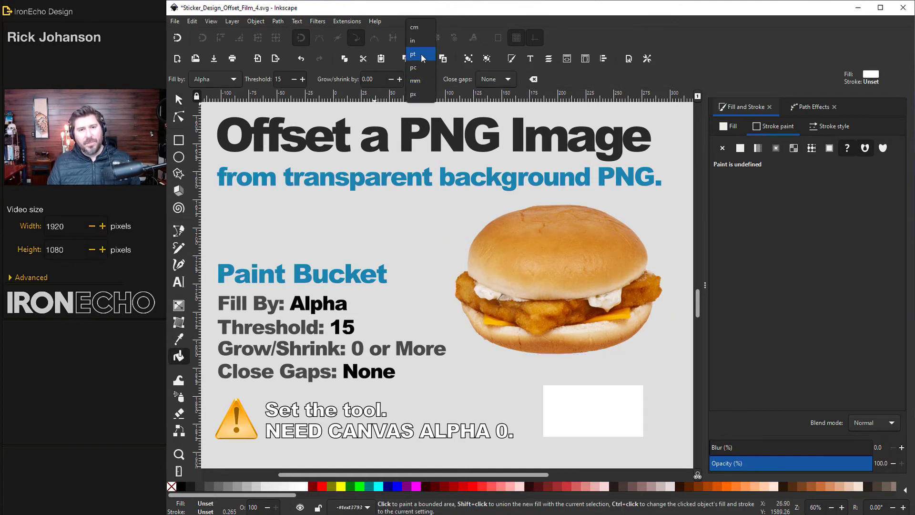
left_click(364, 80)
key("BackSpace")
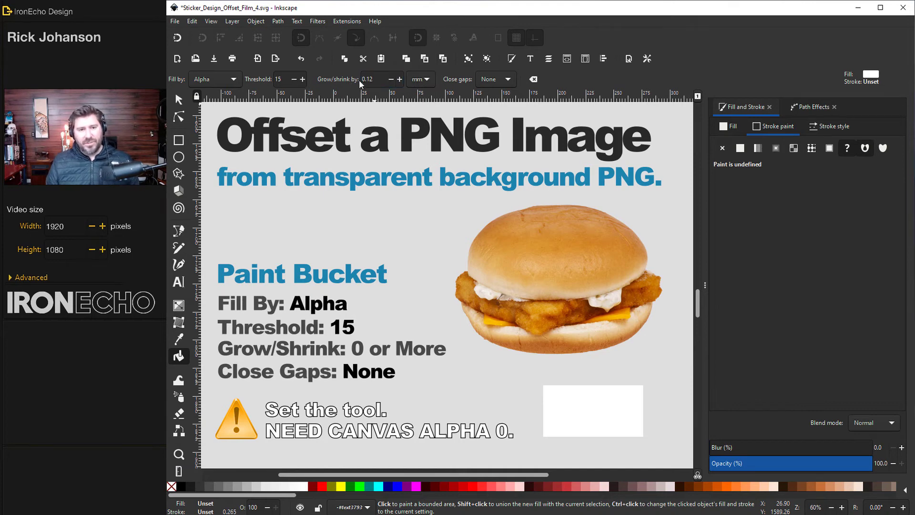
left_click(415, 81)
left_click(420, 38)
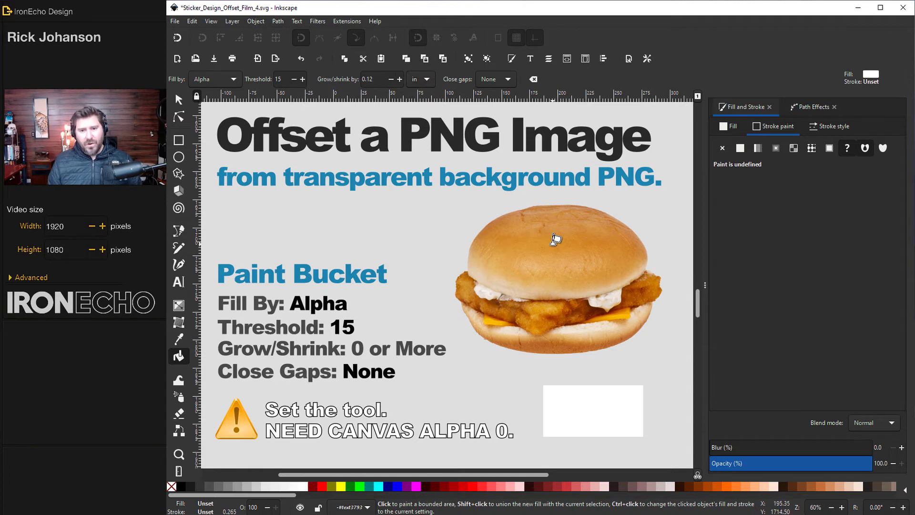
Step: Set the Paint Bucket's Grow/shrink to 40 px and fill the burger by Alpha
left_click(419, 80)
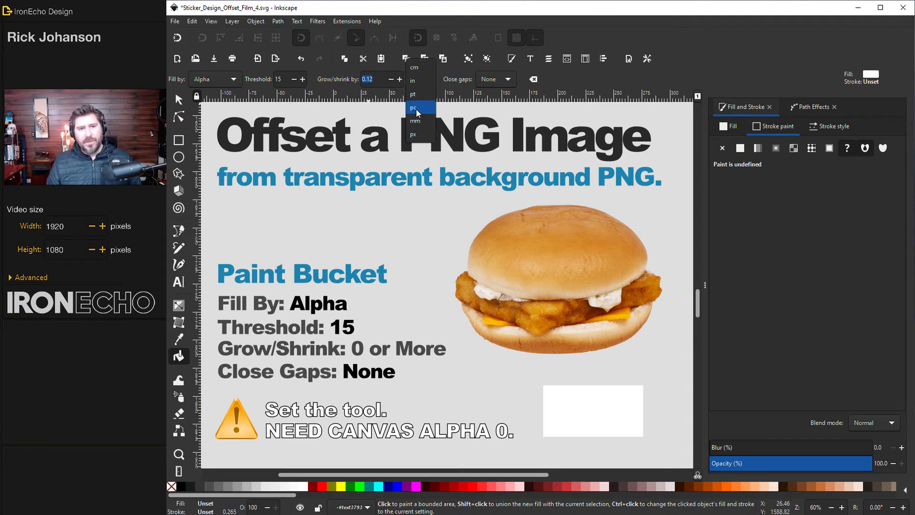
left_click(419, 135)
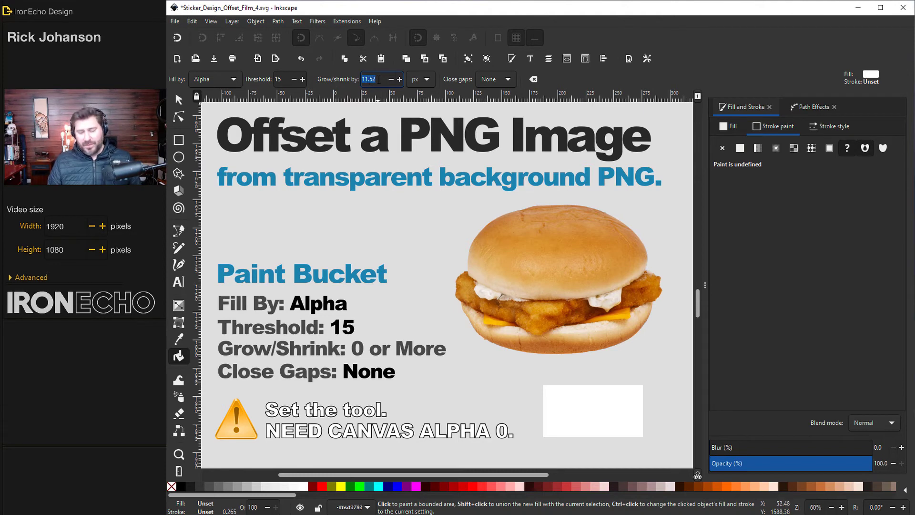
key("BackSpace")
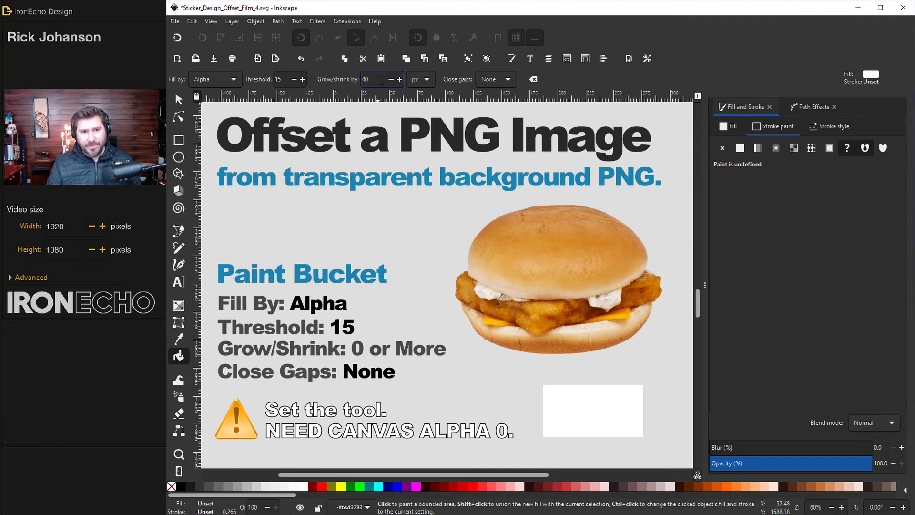
type("40")
key("Return")
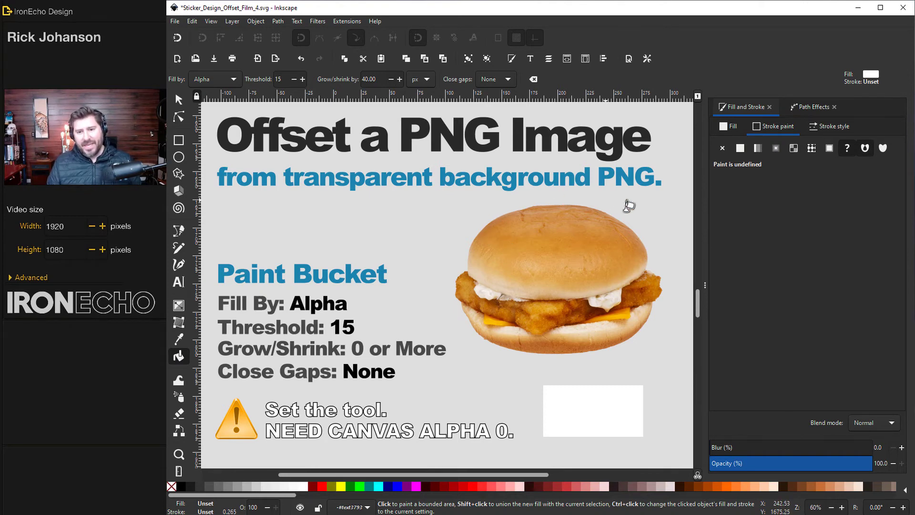
left_click(556, 237)
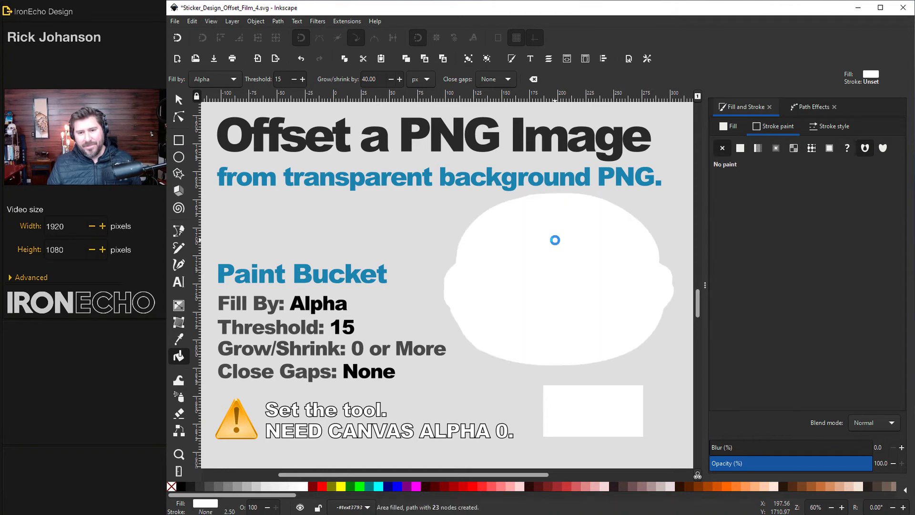
Step: Move the white offset shape left, raise the burger PNG to the top, center it over the shape, and clear the selection
left_click(178, 100)
left_click_drag(584, 198, 506, 198)
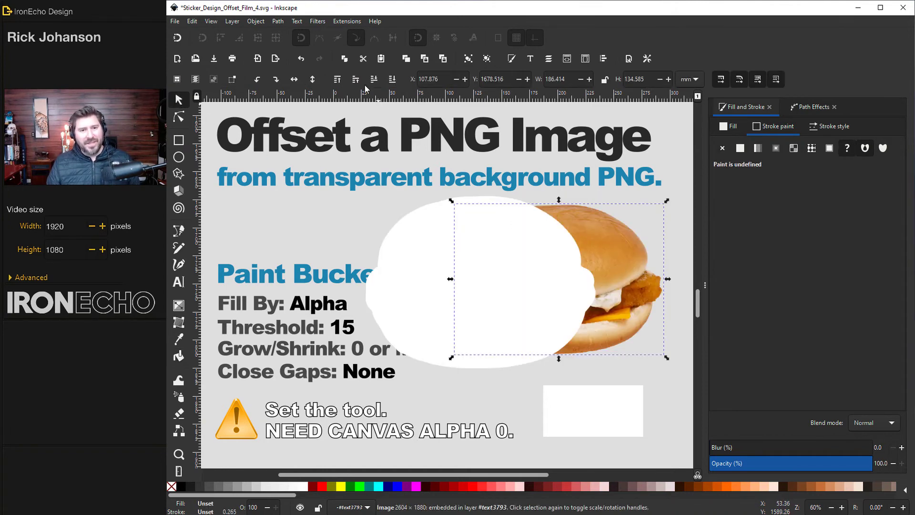
left_click(338, 82)
left_click_drag(562, 233, 481, 232)
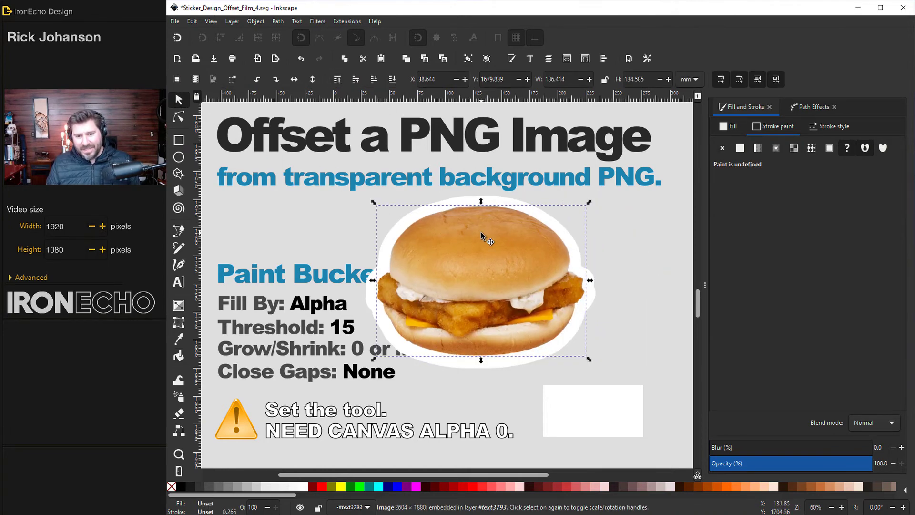
left_click(643, 376)
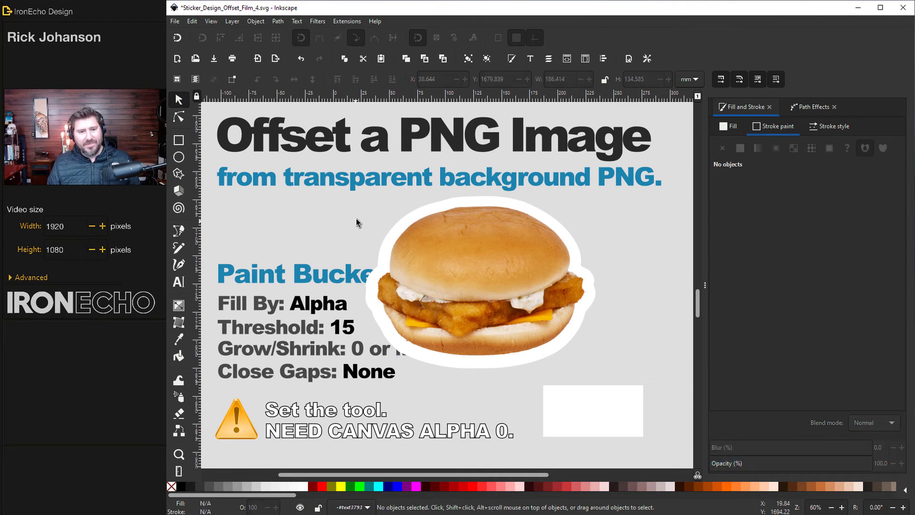
Step: Group the white offset shape with the burger PNG and move the group right of the Paint Bucket heading
left_click(426, 214)
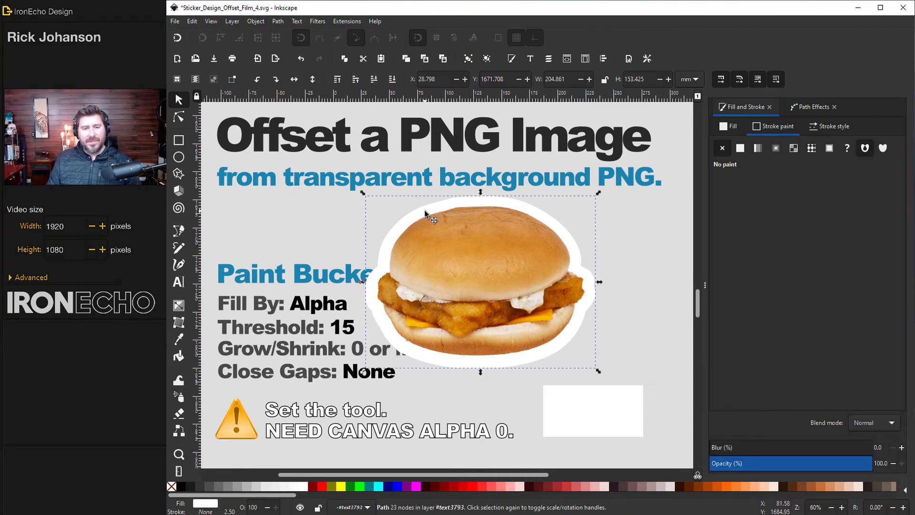
left_click(448, 243, "shift")
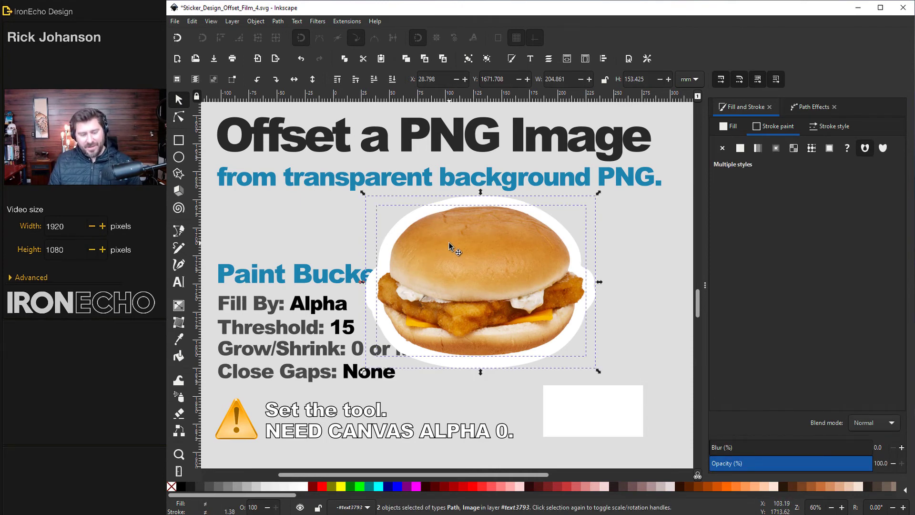
key("ctrl+g")
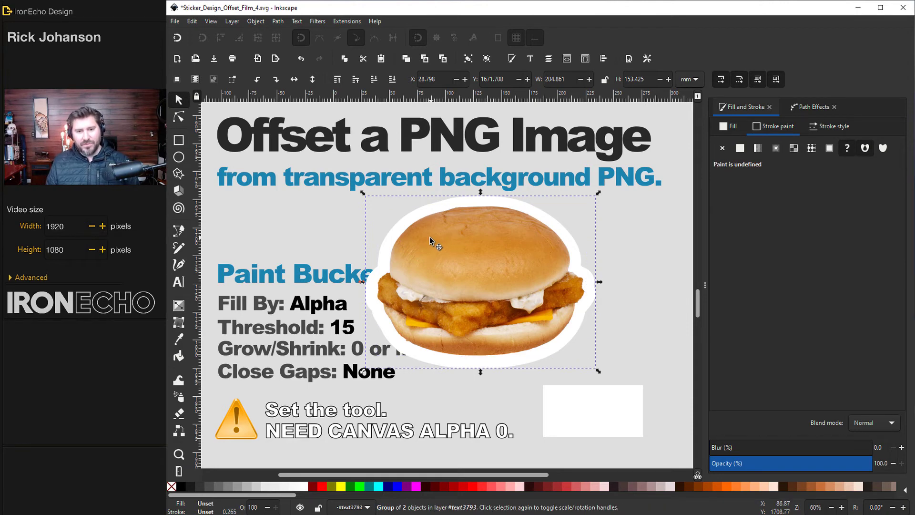
left_click_drag(448, 242, 537, 241)
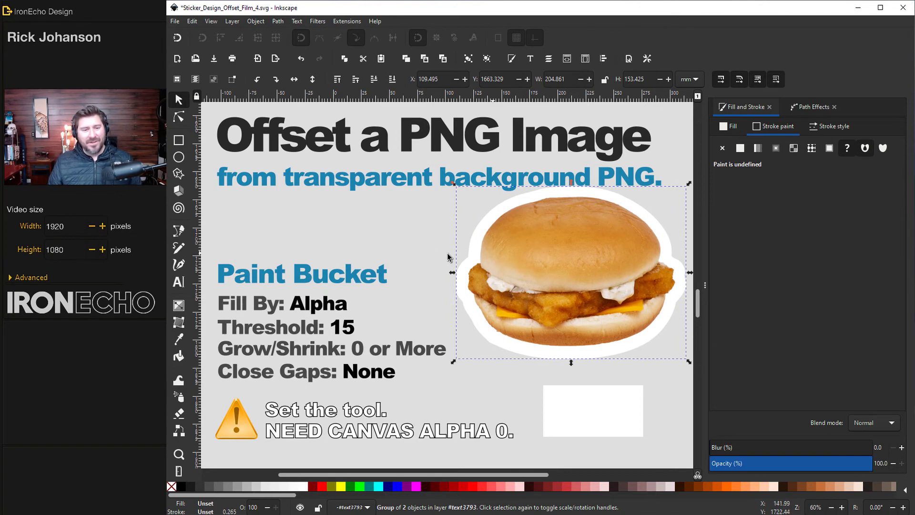
Step: Create a white hexagon about 198 by 228 mm above the CREATE TILED CLONES heading and move a duplicate of it to the lower right
scroll(448, 257, "down", 15)
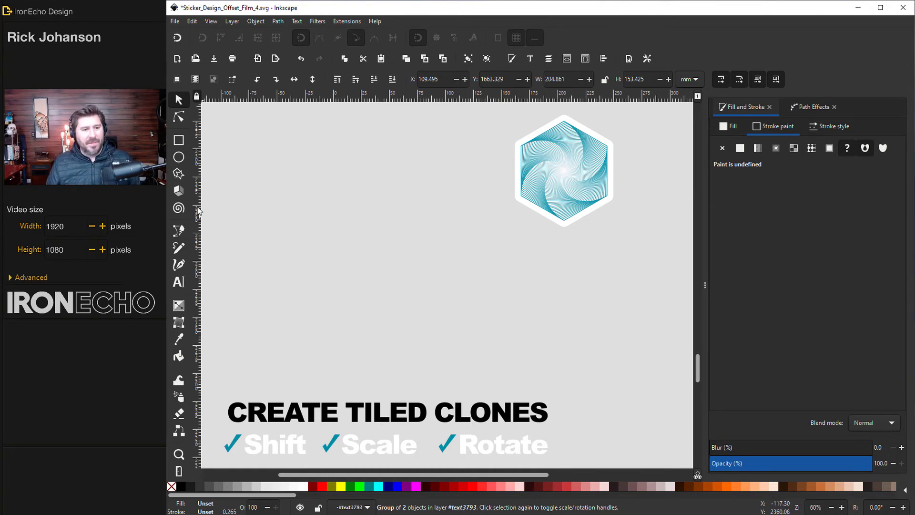
left_click(182, 171)
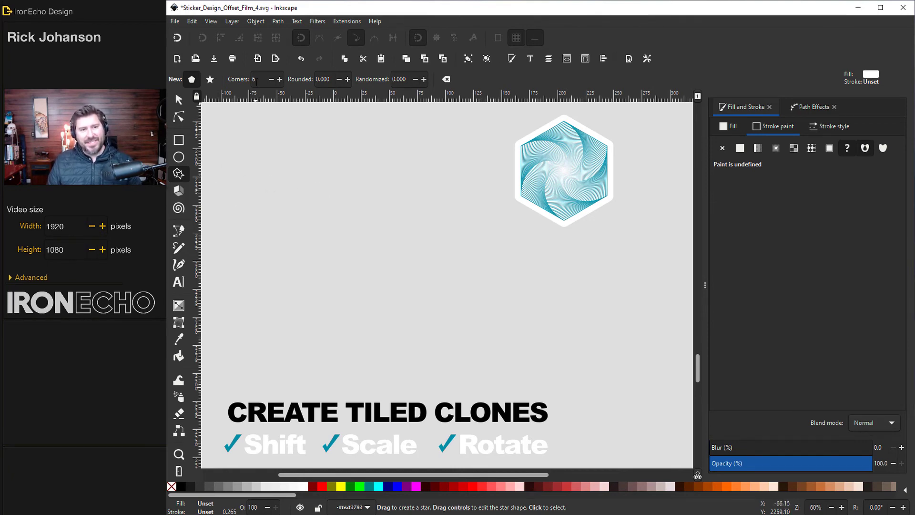
key("ctrl+v")
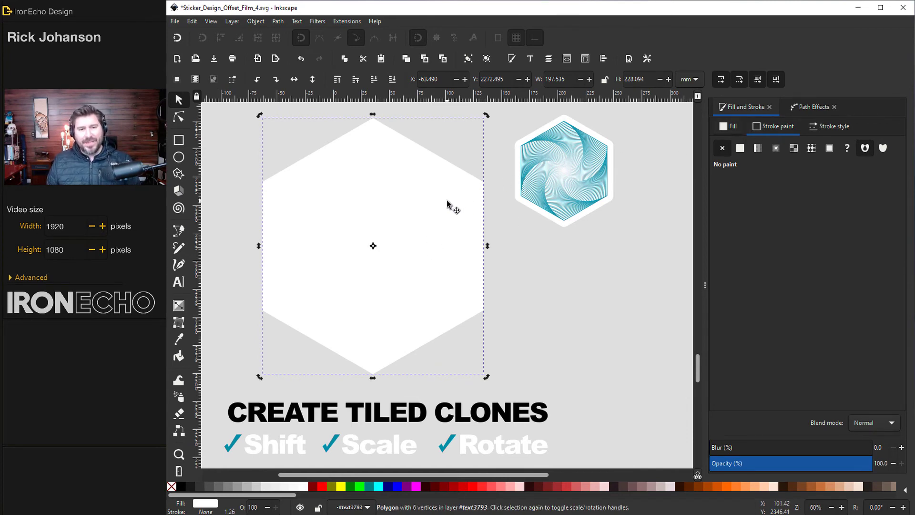
left_click_drag(402, 198, 633, 290)
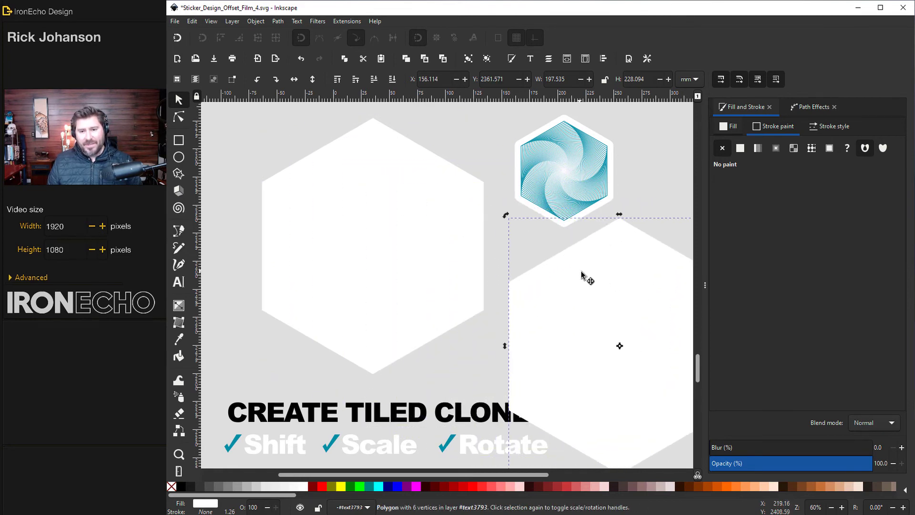
left_click_drag(584, 276, 633, 280)
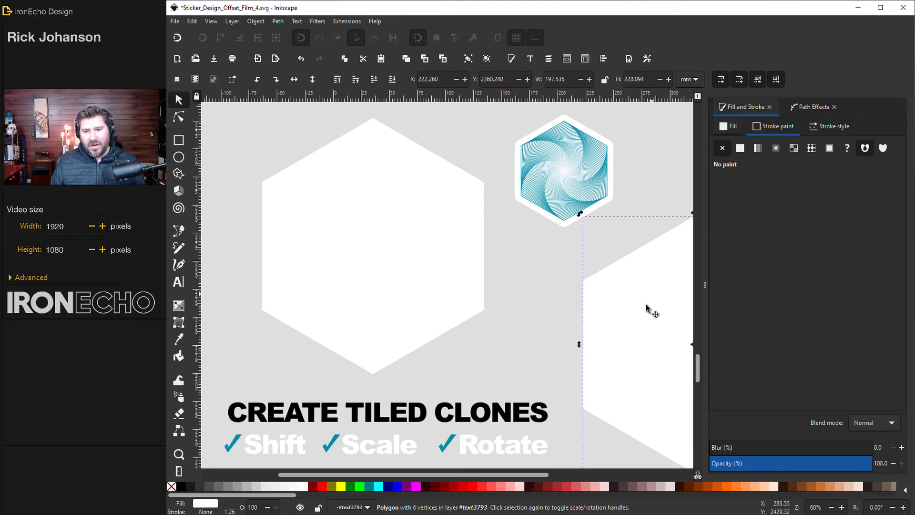
mouse_move(623, 293)
left_mouse_down()
mouse_move(628, 277)
mouse_move(637, 304)
left_mouse_up()
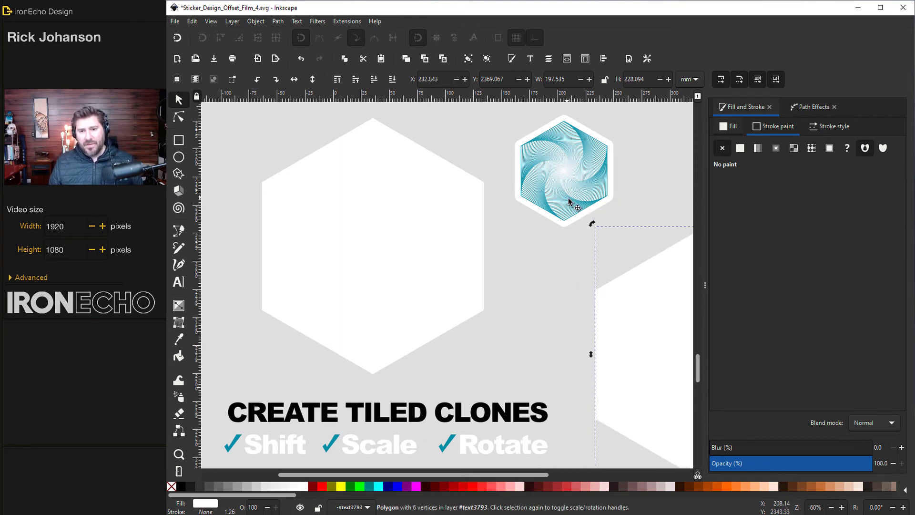
Step: Give the large hexagon above the CREATE TILED CLONES heading a teal flat-color stroke and remove its fill
left_click(379, 202)
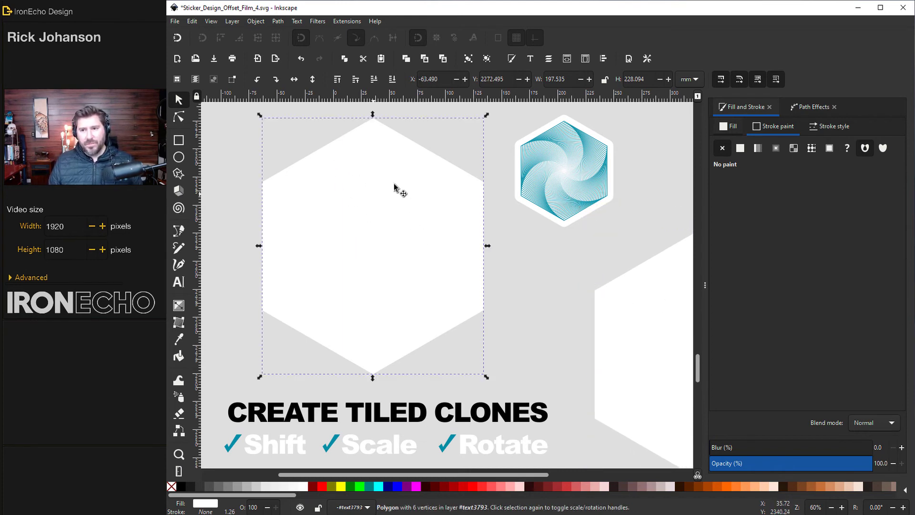
left_click(819, 127)
left_click(777, 127)
left_click(740, 148)
left_click(729, 126)
left_click(722, 148)
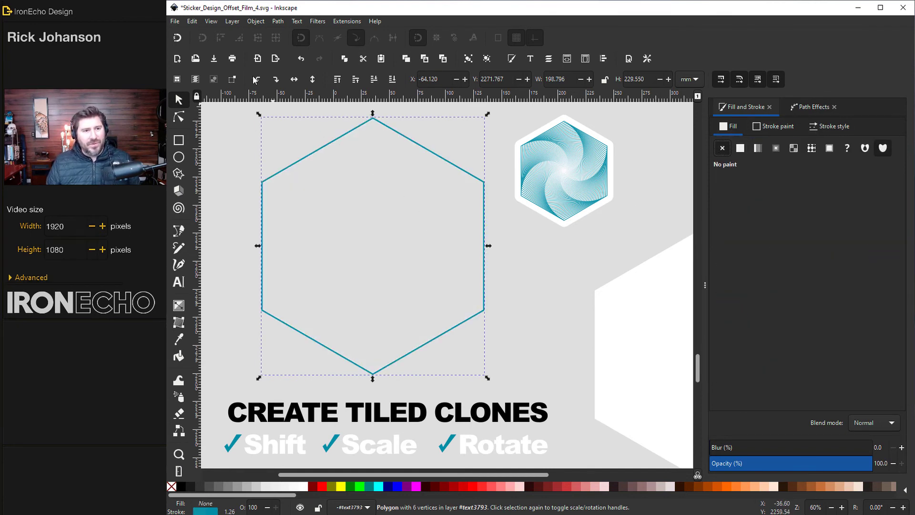
Step: Create tiled clones of the teal hexagon in 1 row by 50 columns, with -100% shifts, -2% scaling and 2° rotation
left_click(193, 22)
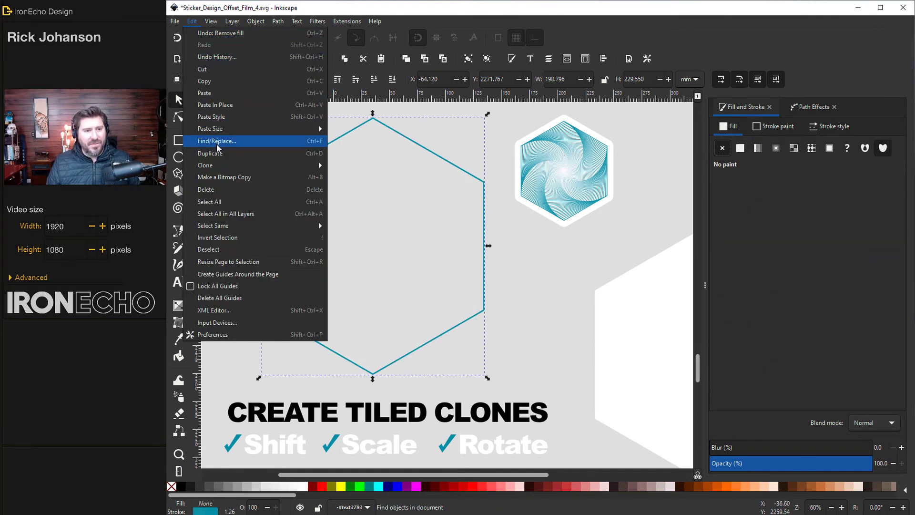
mouse_move(216, 168)
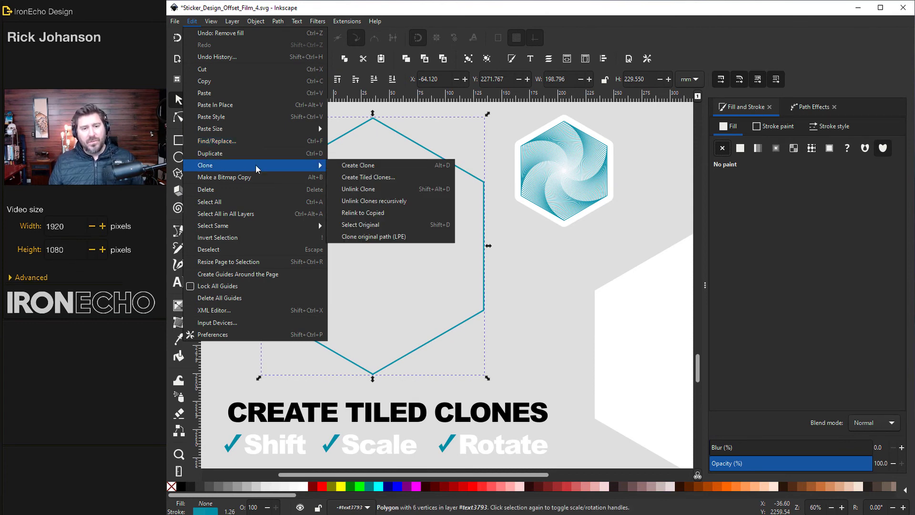
left_click(359, 178)
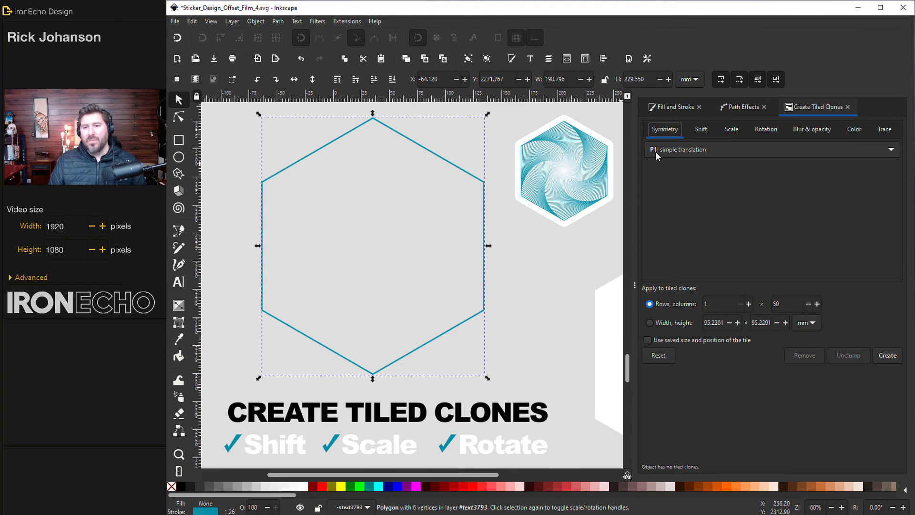
left_click(700, 130)
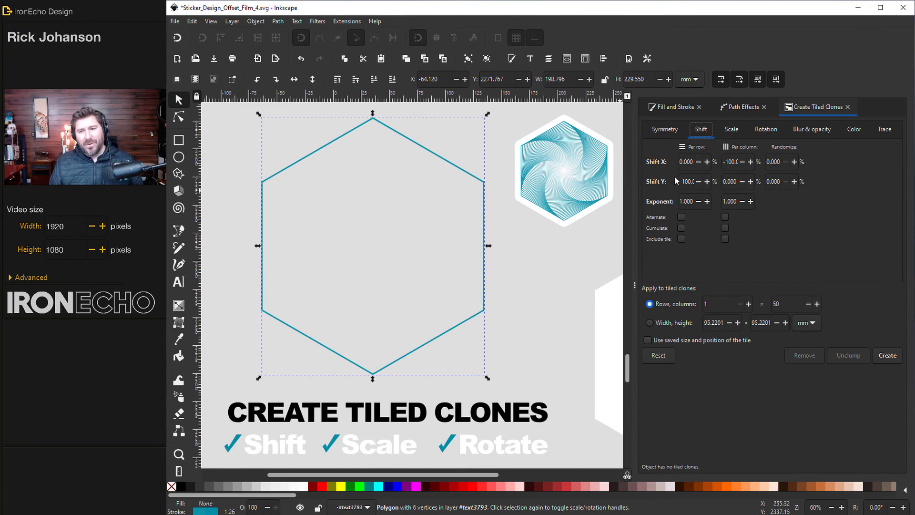
left_click_drag(694, 162, 657, 166)
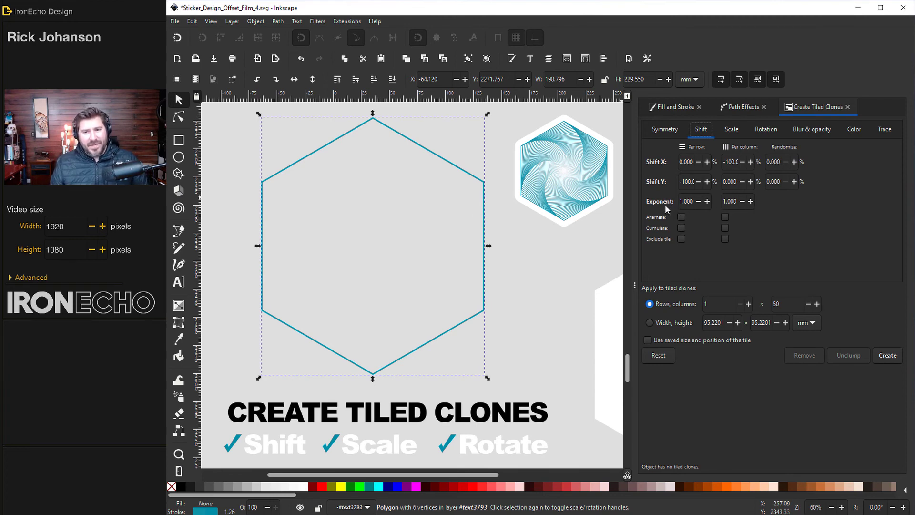
left_click(731, 129)
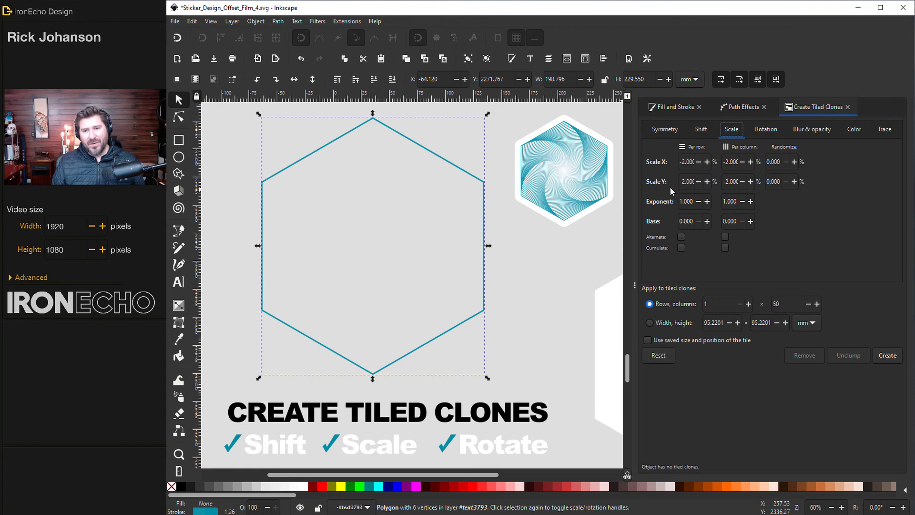
left_click(697, 169)
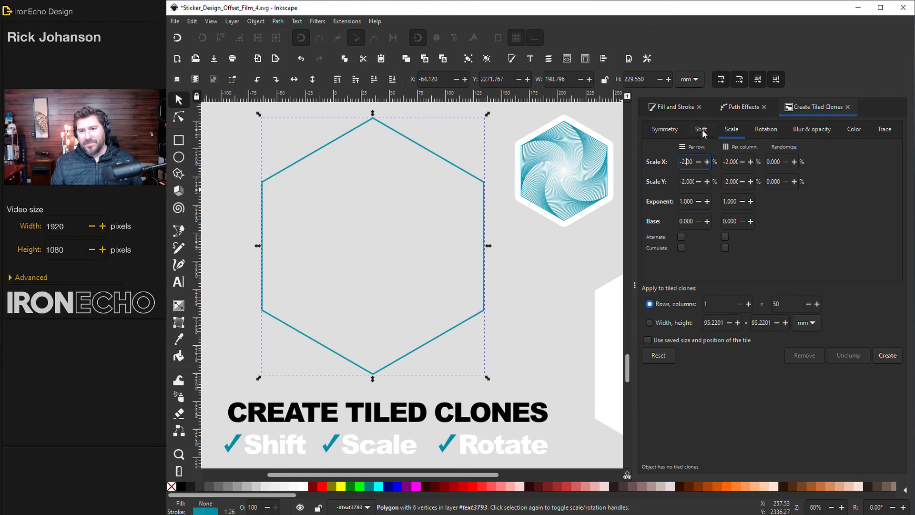
left_click(766, 129)
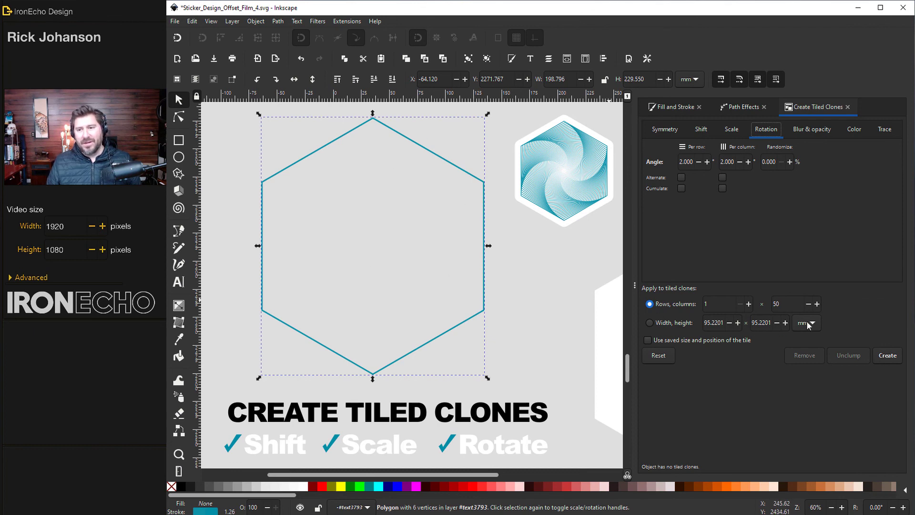
left_click(887, 355)
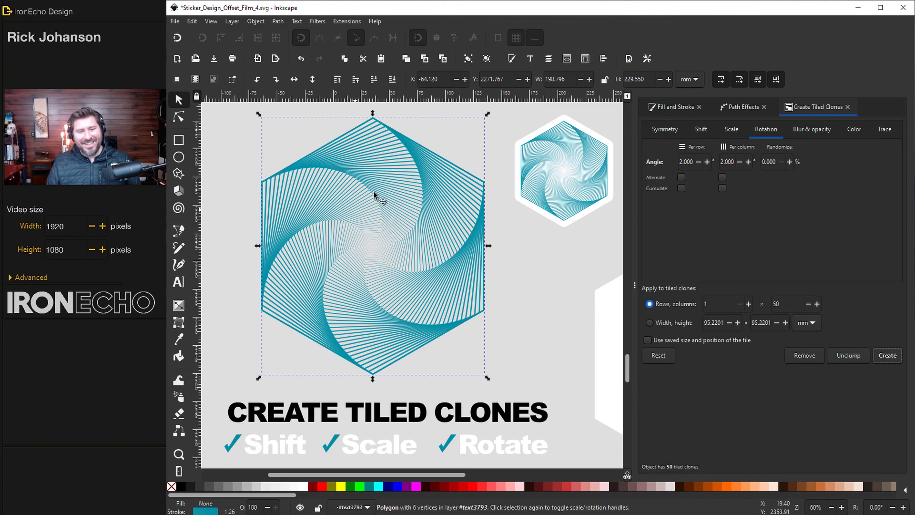
Step: Move the white hexagon directly behind the teal spiral and add an Offset path effect with rounded joins
left_click(611, 317)
left_click_drag(610, 316, 442, 184)
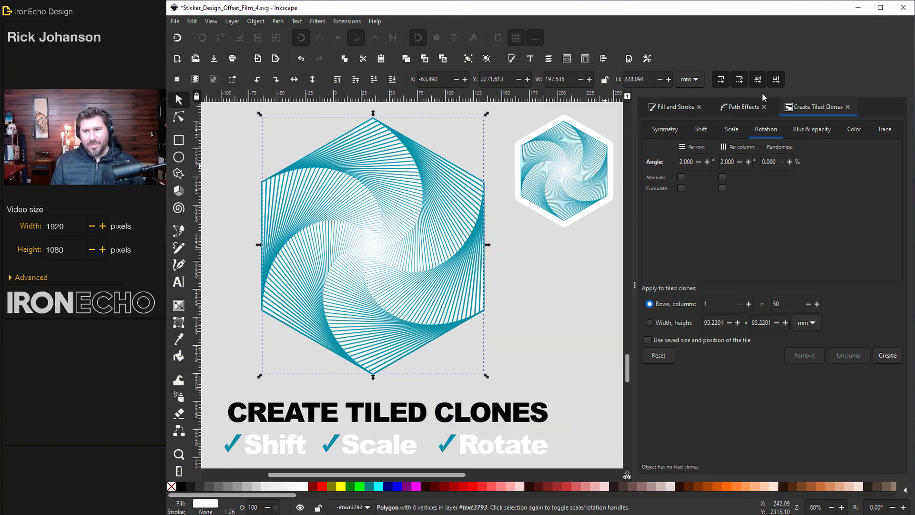
left_click(746, 107)
left_click(659, 454)
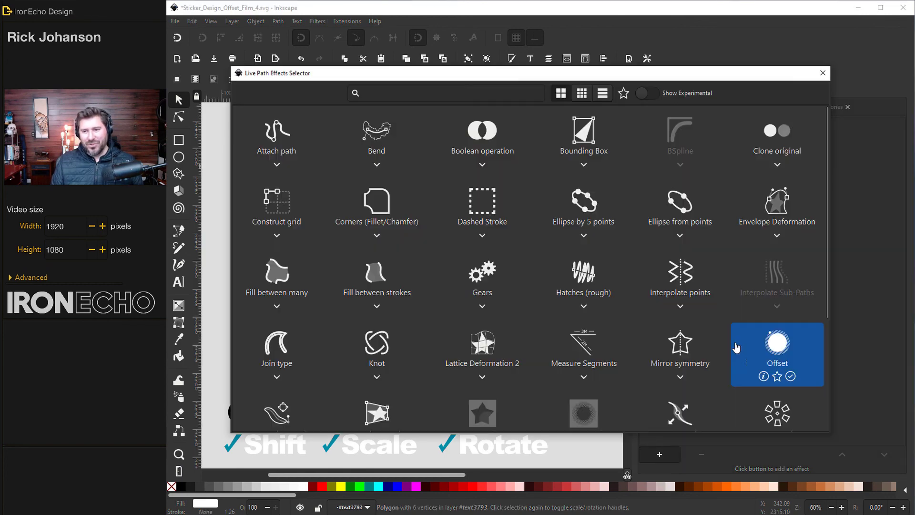
left_click(733, 329)
left_click(699, 369)
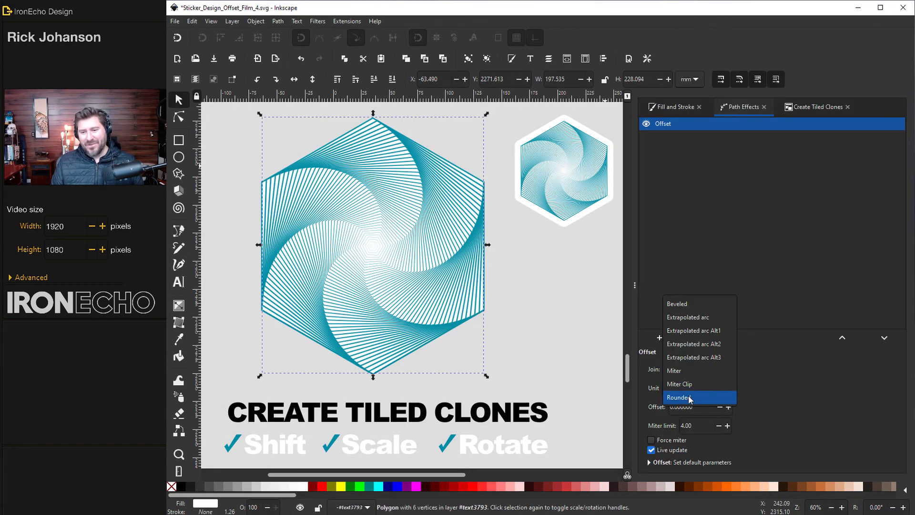
left_click(690, 400)
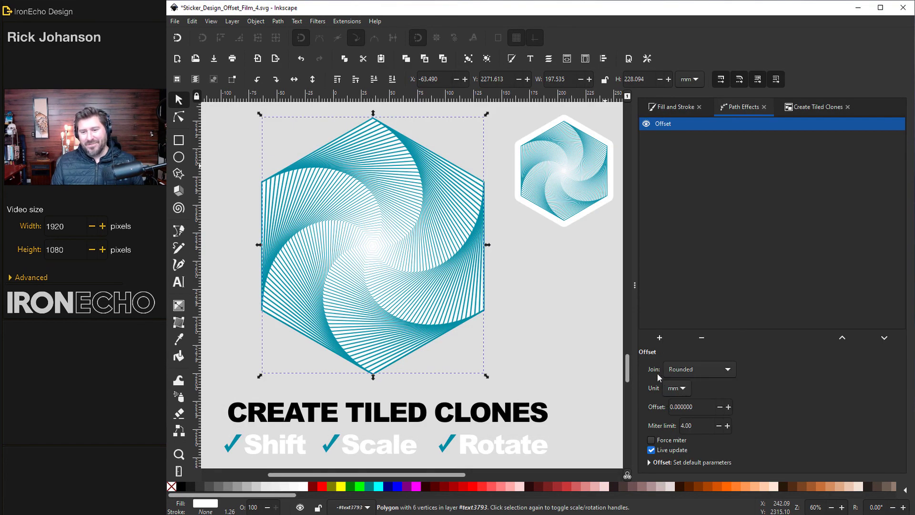
Step: Set the white hexagon's Offset effect to 0.125 with inches as the unit
triple_click(699, 407)
type(".12")
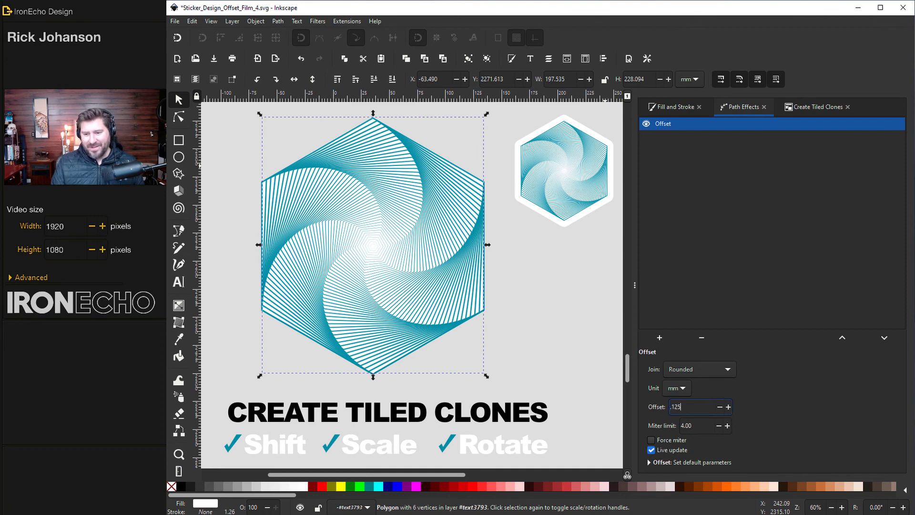
type("5")
left_click(677, 387)
left_click(678, 353)
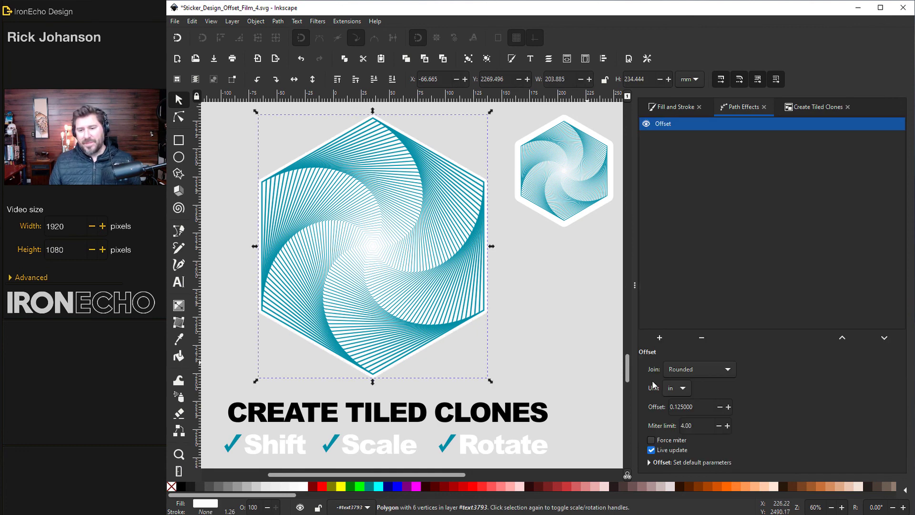
Step: Widen the white hexagon's offset to 0.5 in and clear the selection
key("Tab")
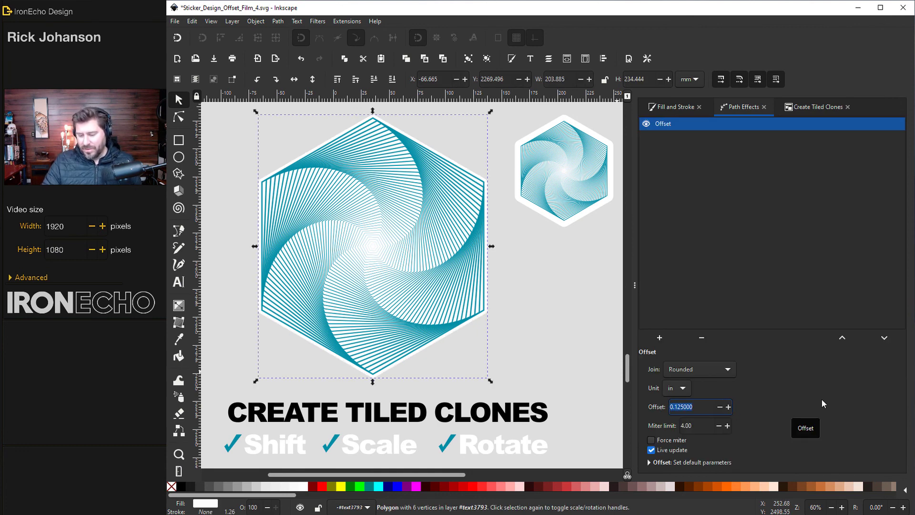
key("BackSpace")
key("Return")
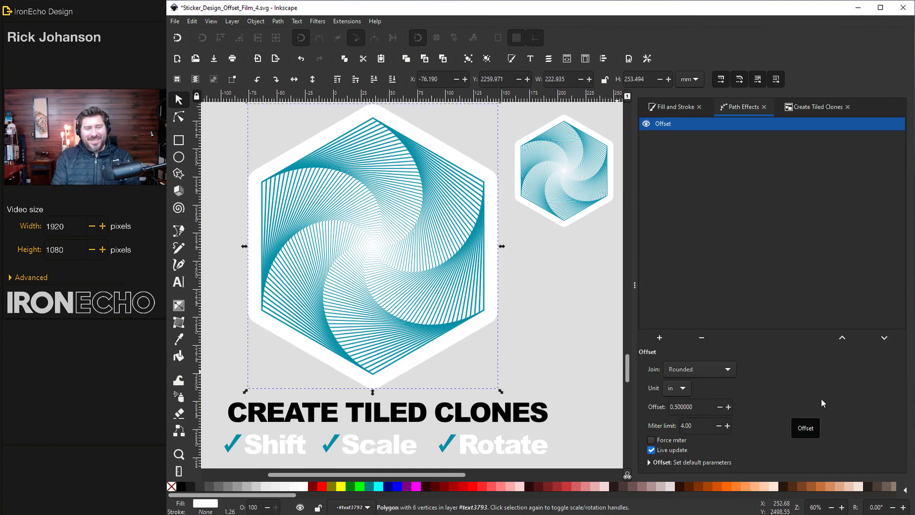
left_click(521, 334)
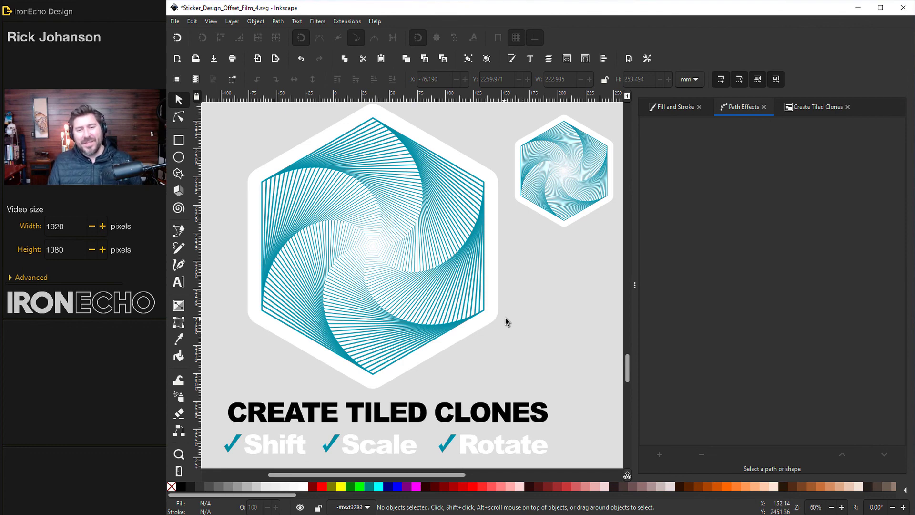
Step: Move the pixelated blue butterfly image up and to the left over the SHARE lettering near the document's end
scroll(523, 301, "down", 3)
key("Tab")
scroll(526, 290, "down", 15)
key("Tab")
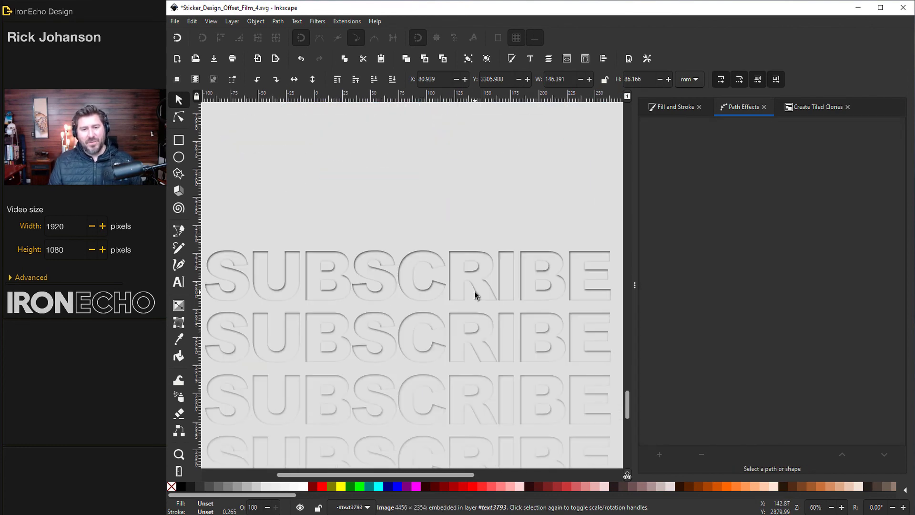
scroll(477, 294, "down", 6)
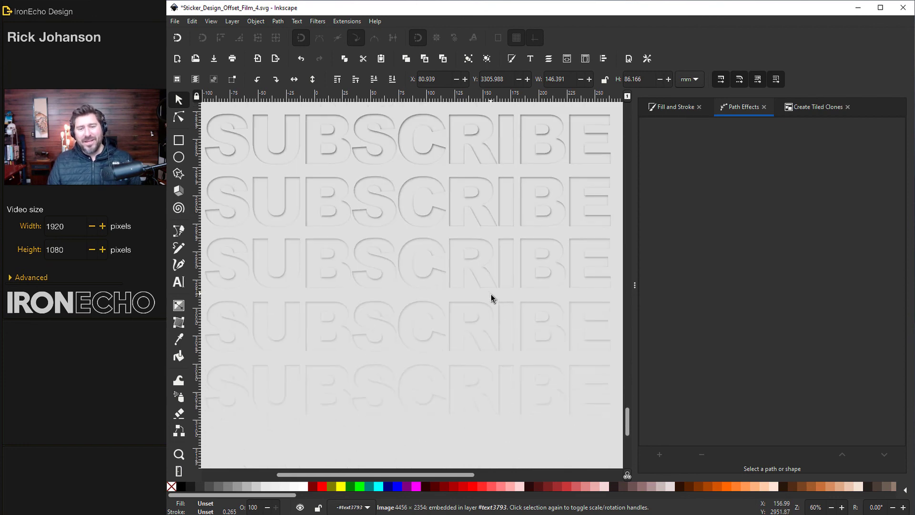
scroll(491, 297, "down", 14)
scroll(493, 297, "down", 5)
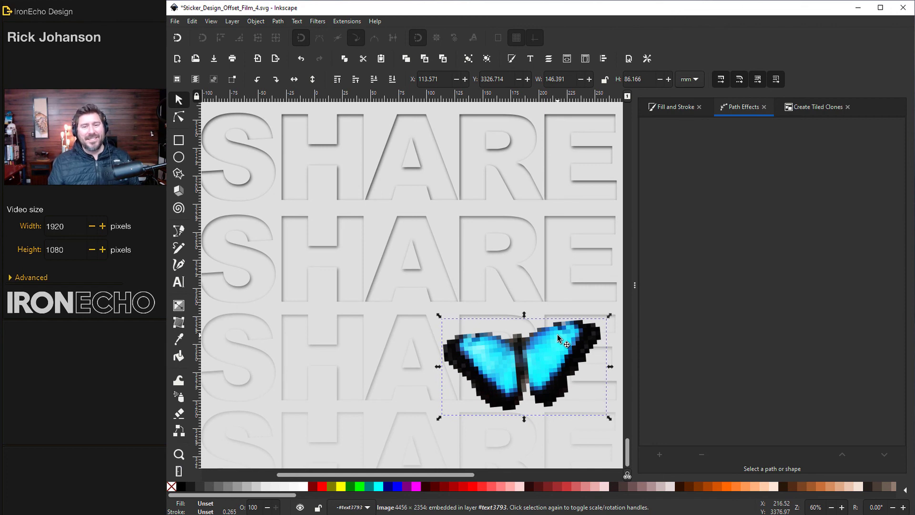
left_click_drag(557, 338, 443, 170)
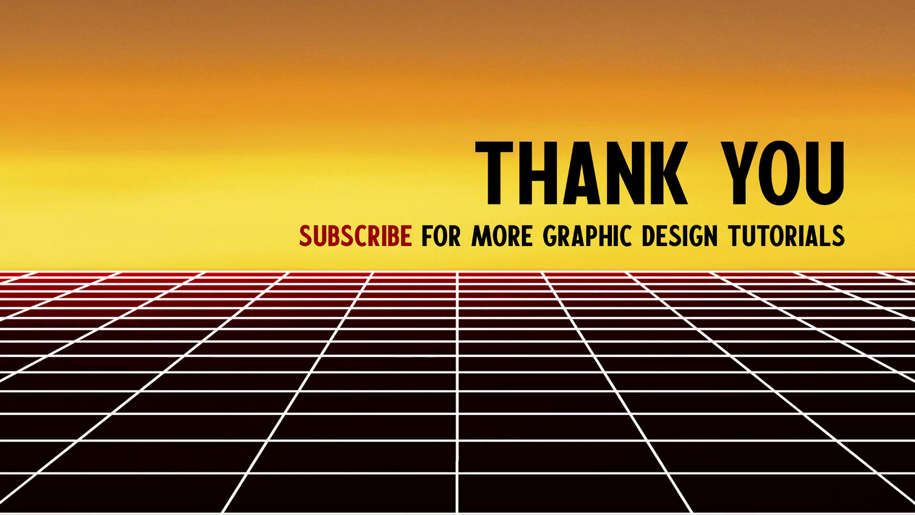